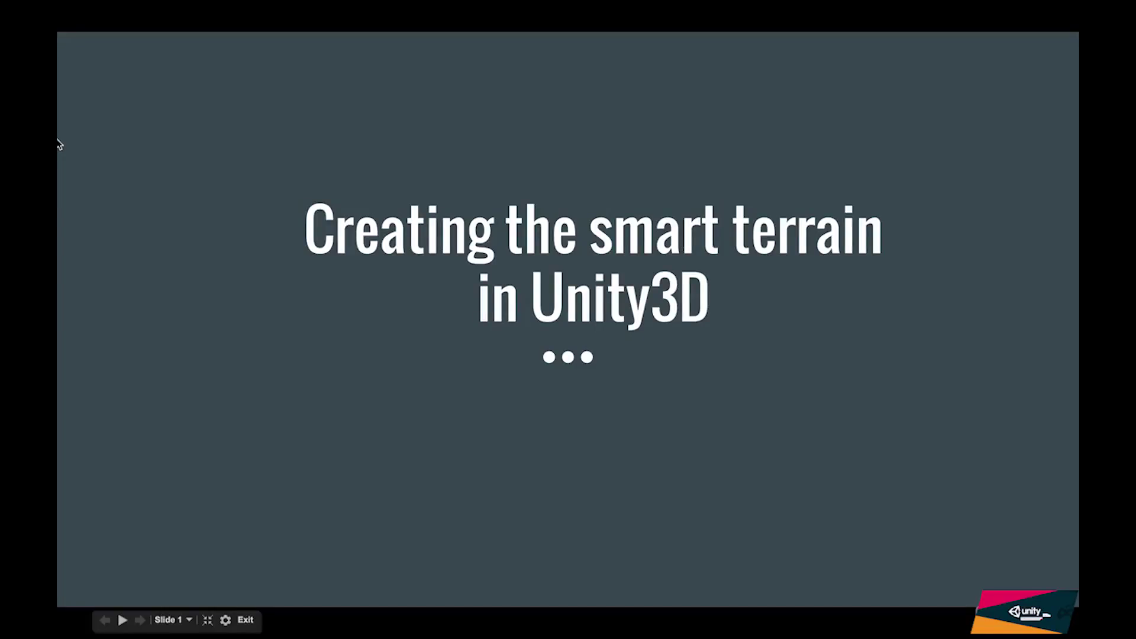
Step: Bring the Unity editor, open on the LEVEL_1 scene, to the front instead of Google Slides
key(super+Tab)
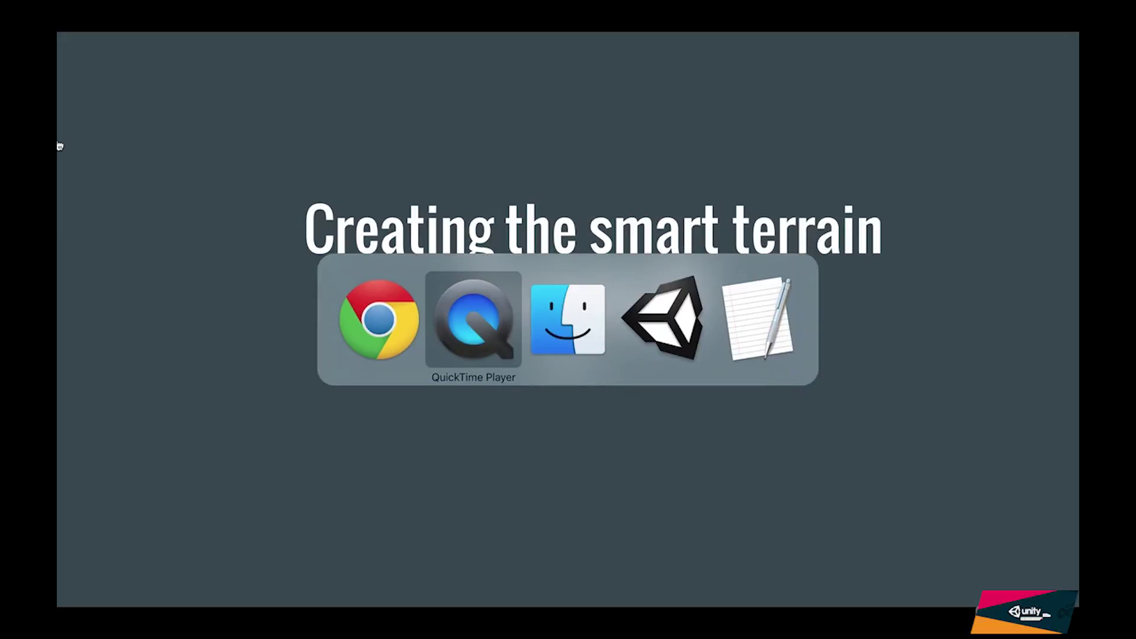
key(super+Tab)
key(super+Tab)
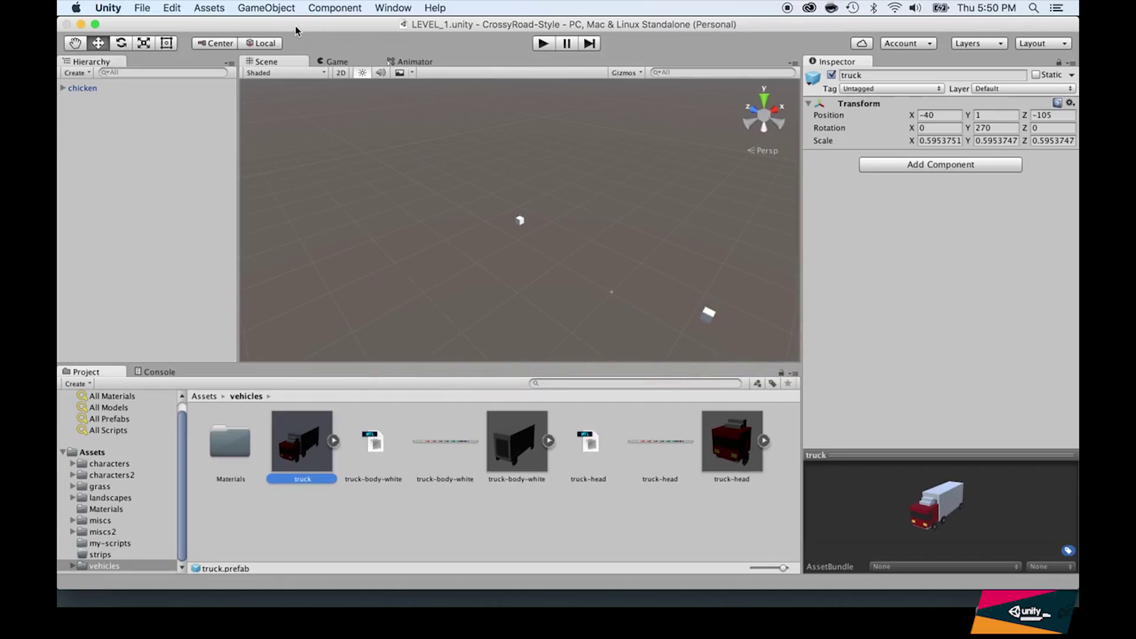
Step: Add road-single from the landscapes folder to the scene, frame it, and duplicate it to X -12.2
click(100, 497)
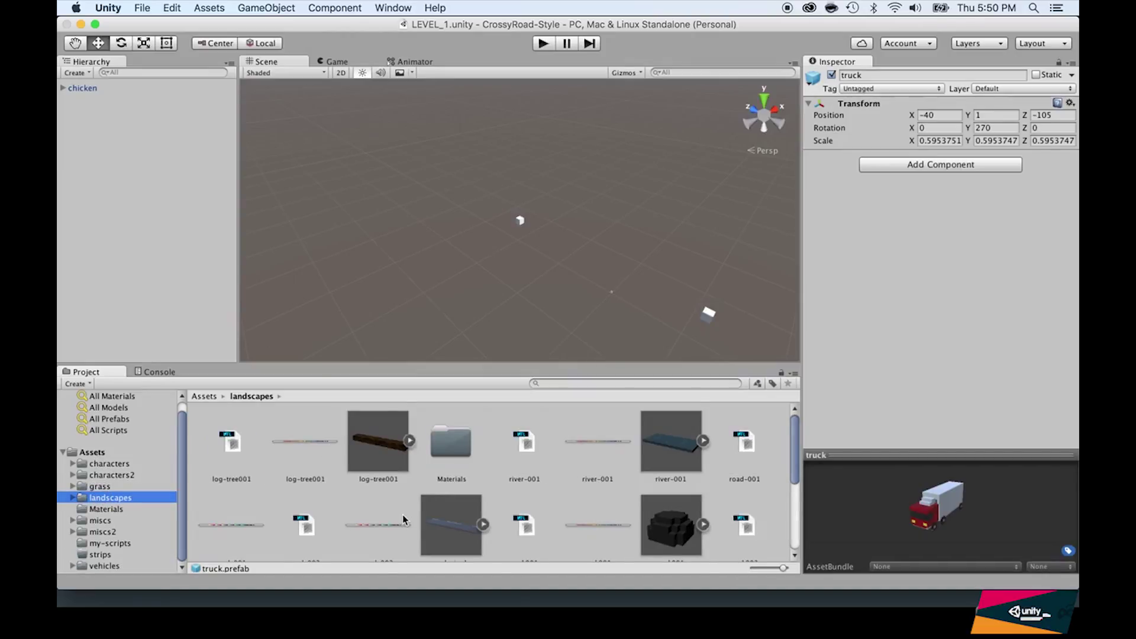
scroll(403, 519, down, 1)
click(437, 508)
scroll(438, 512, down, 3)
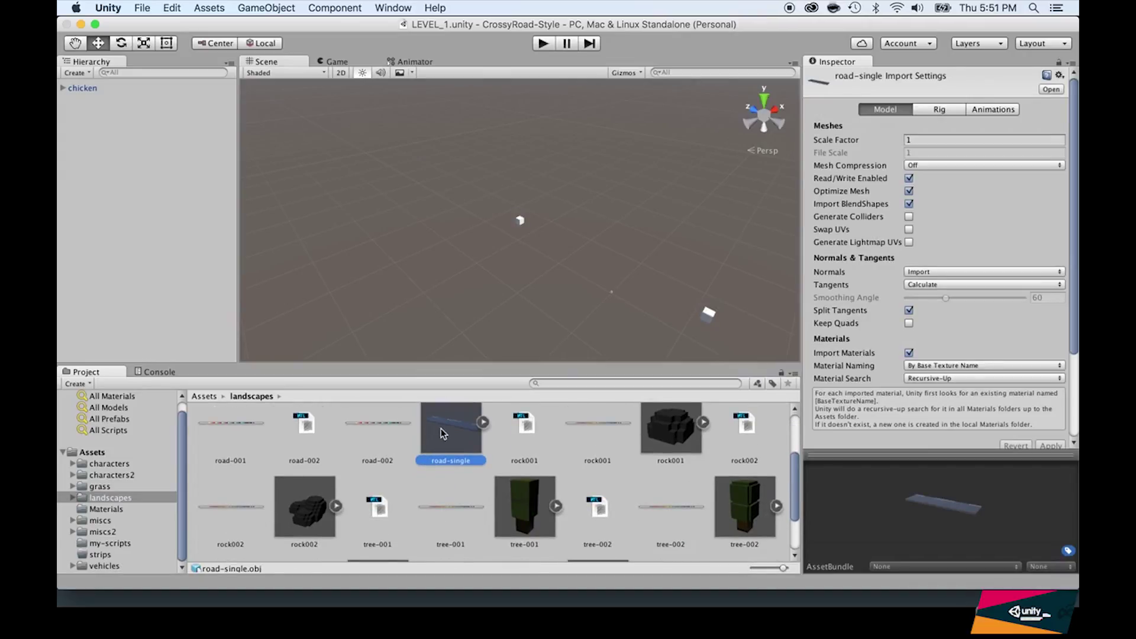
drag(441, 429, 121, 152)
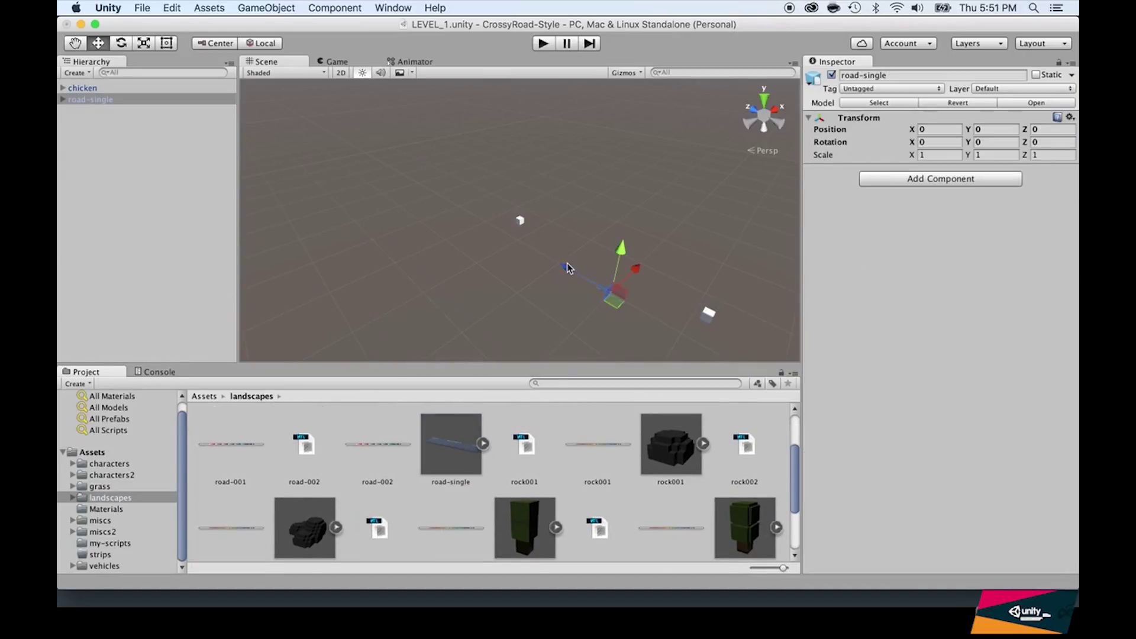
key(f)
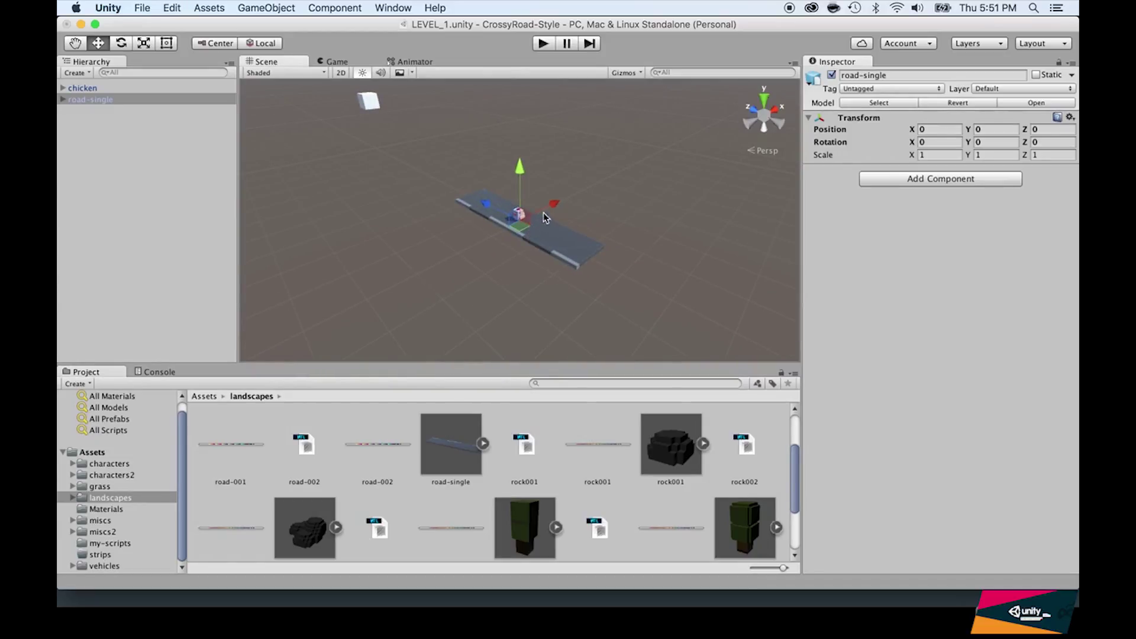
key(super+d)
drag(548, 208, 521, 228)
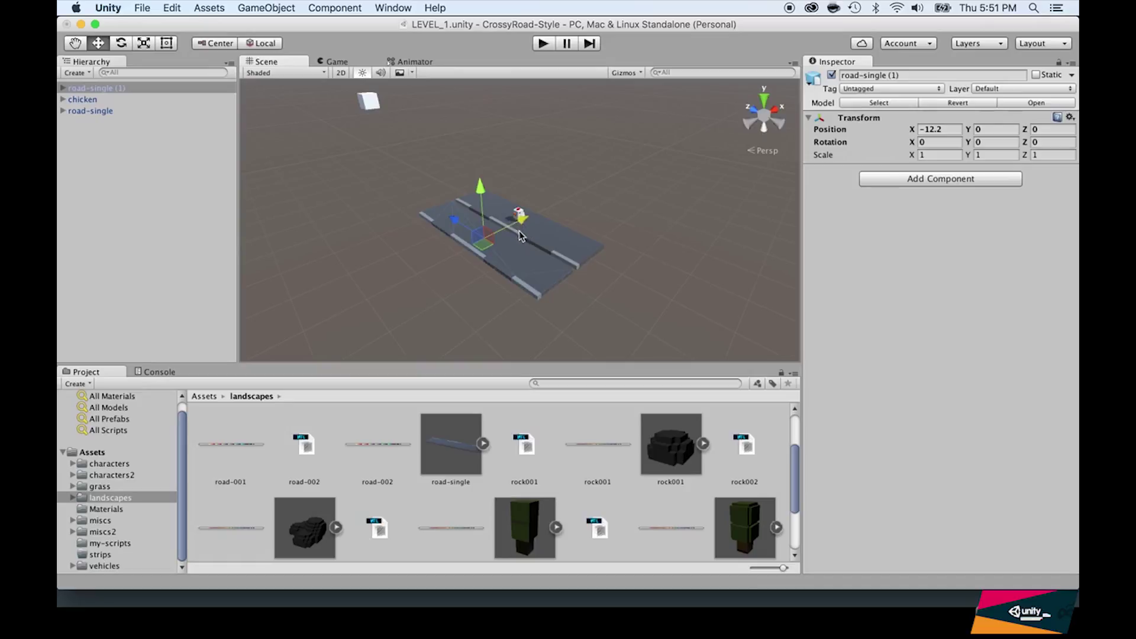
Step: Delete both road pieces, road-single (1) and road-single, from the scene
click(78, 88)
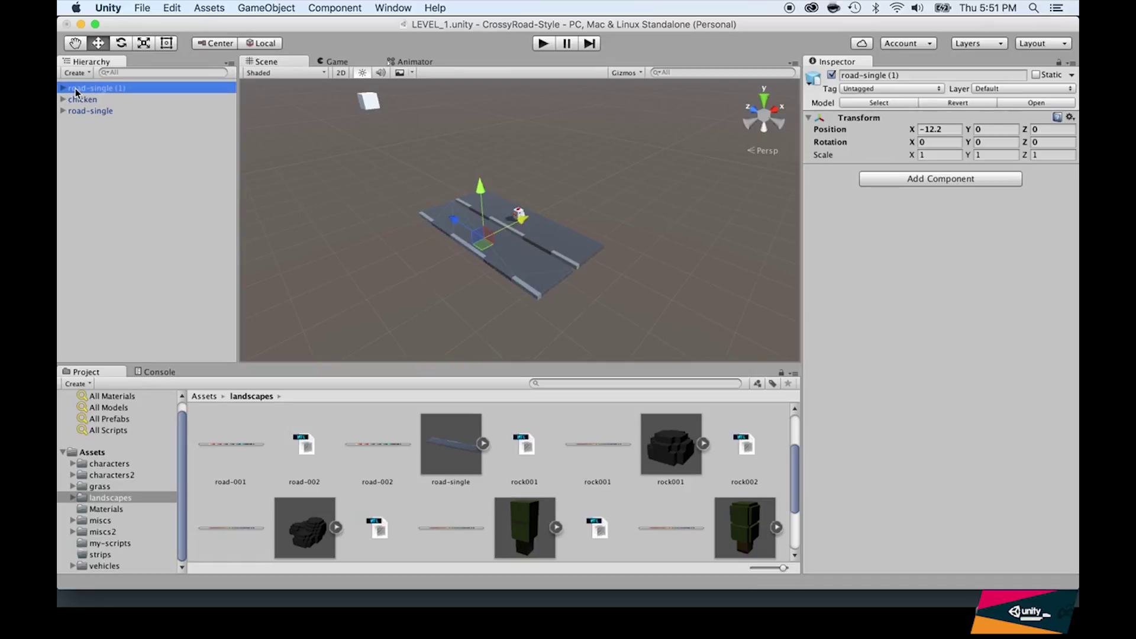
key(super+BackSpace)
click(75, 99)
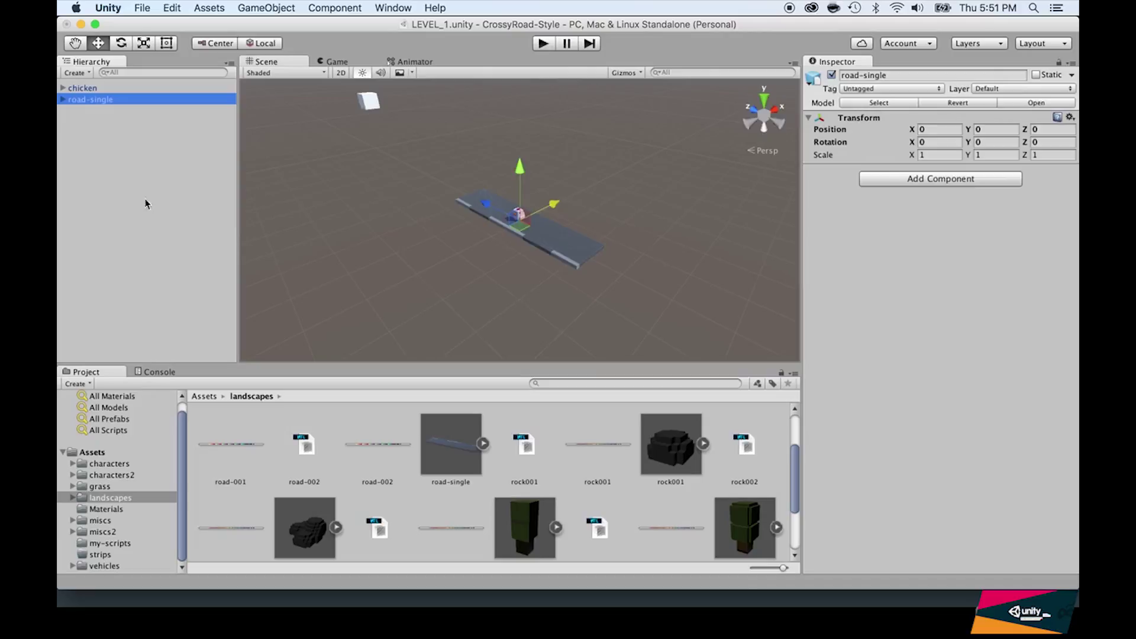
key(super+BackSpace)
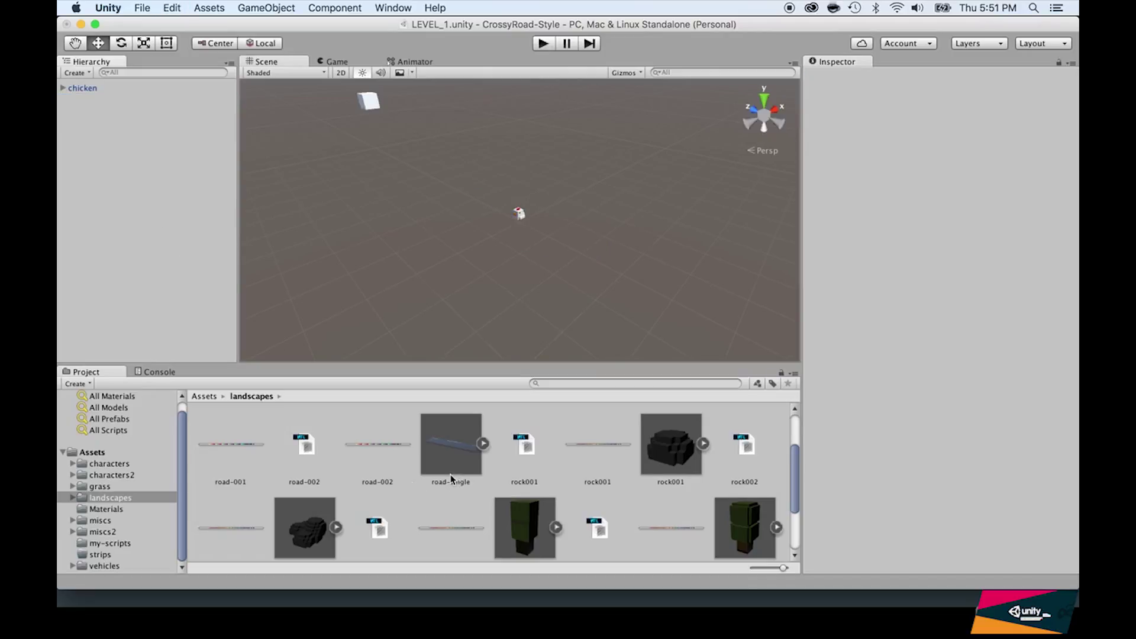
Step: Add a fresh road-single model to the scene at position 0, 0, 0
click(104, 498)
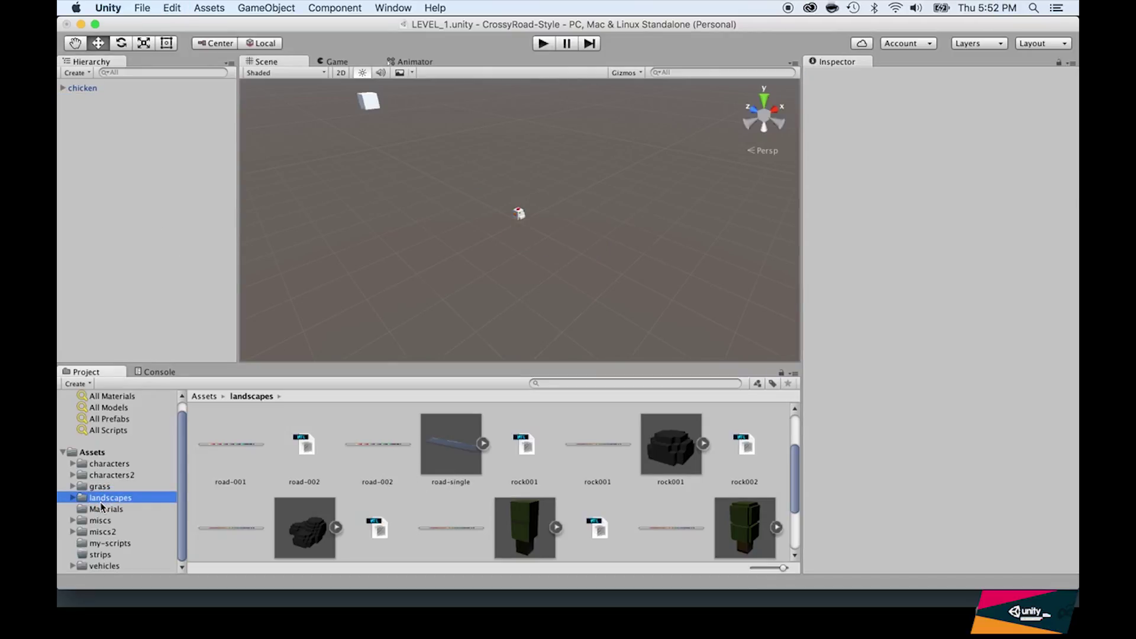
click(446, 461)
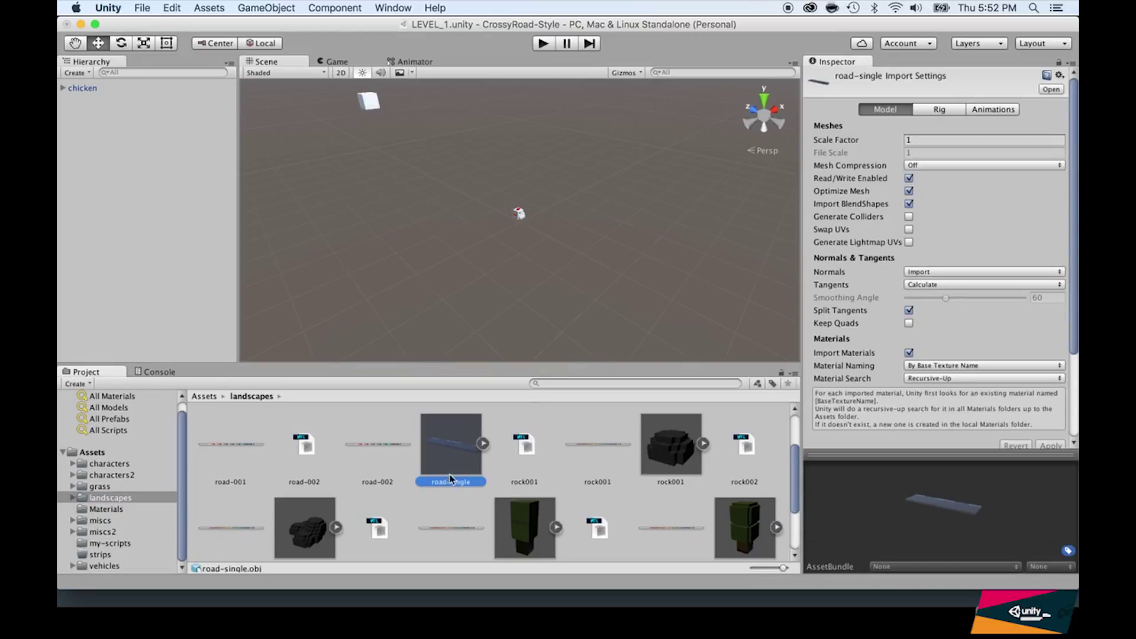
drag(444, 460, 116, 155)
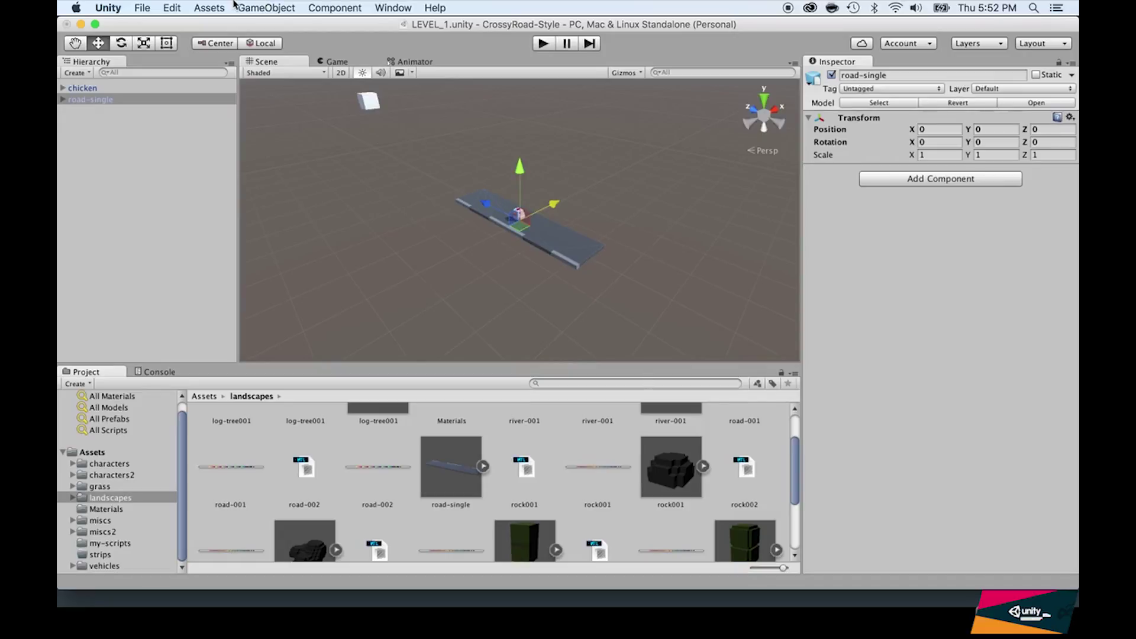
Step: Create an empty GameObject and parent road-single under it
click(257, 7)
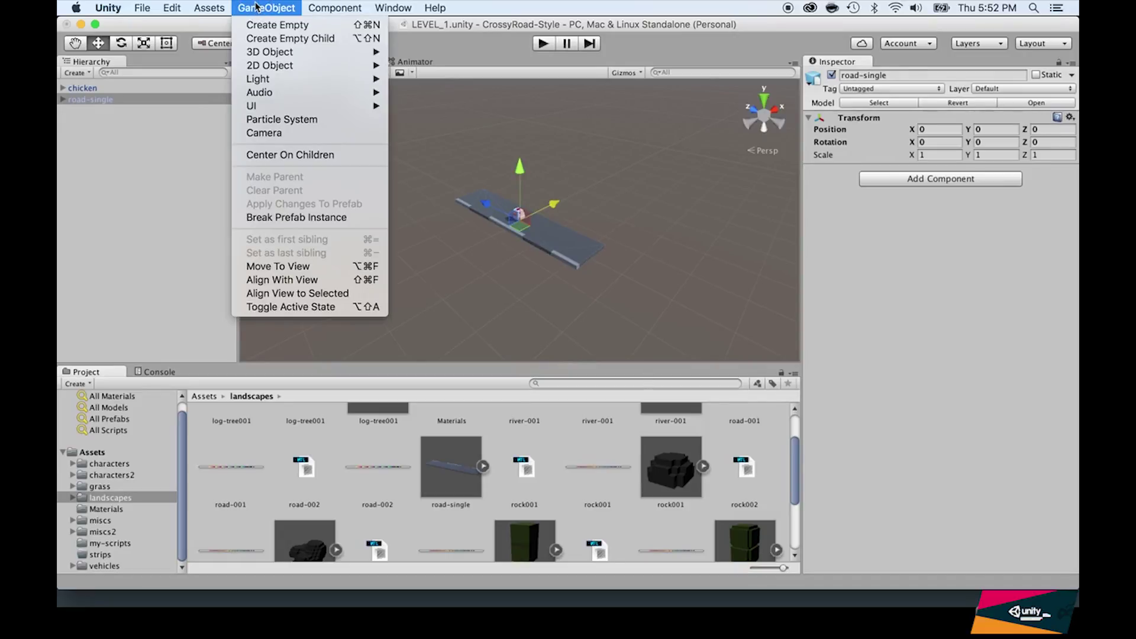
click(258, 24)
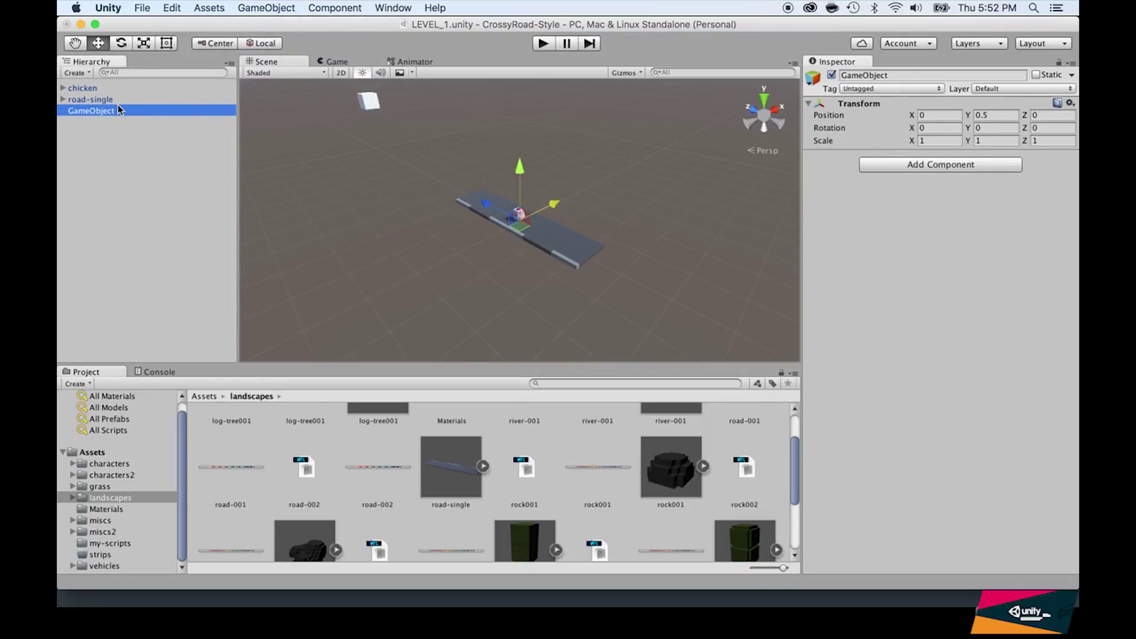
click(95, 100)
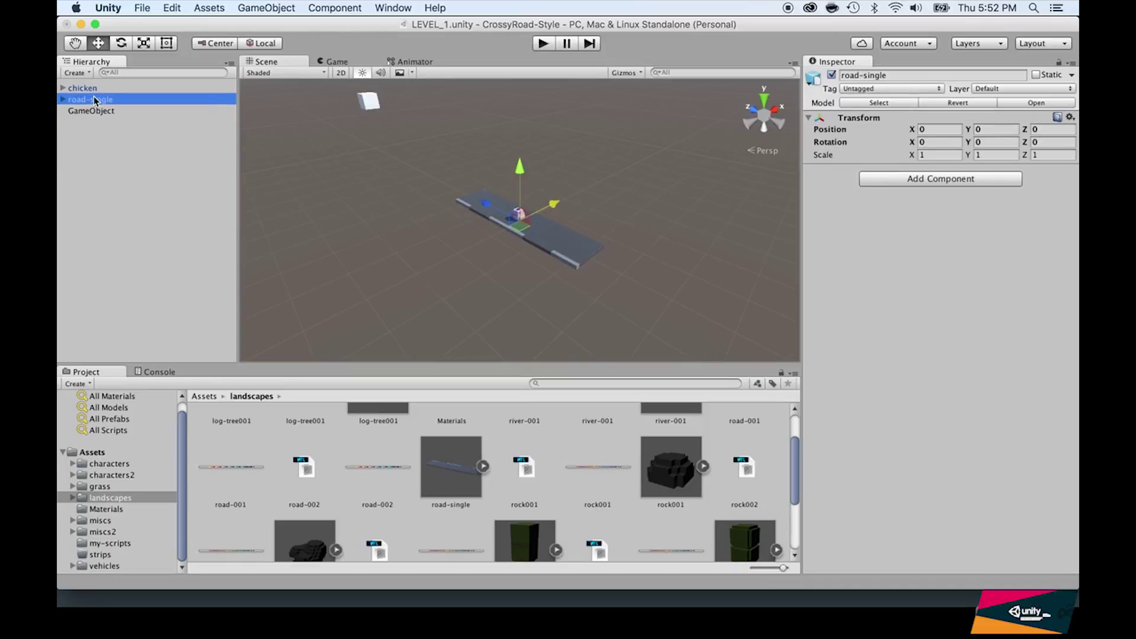
mouse_move(94, 100)
mouse_down()
mouse_move(72, 98)
mouse_move(90, 112)
mouse_up()
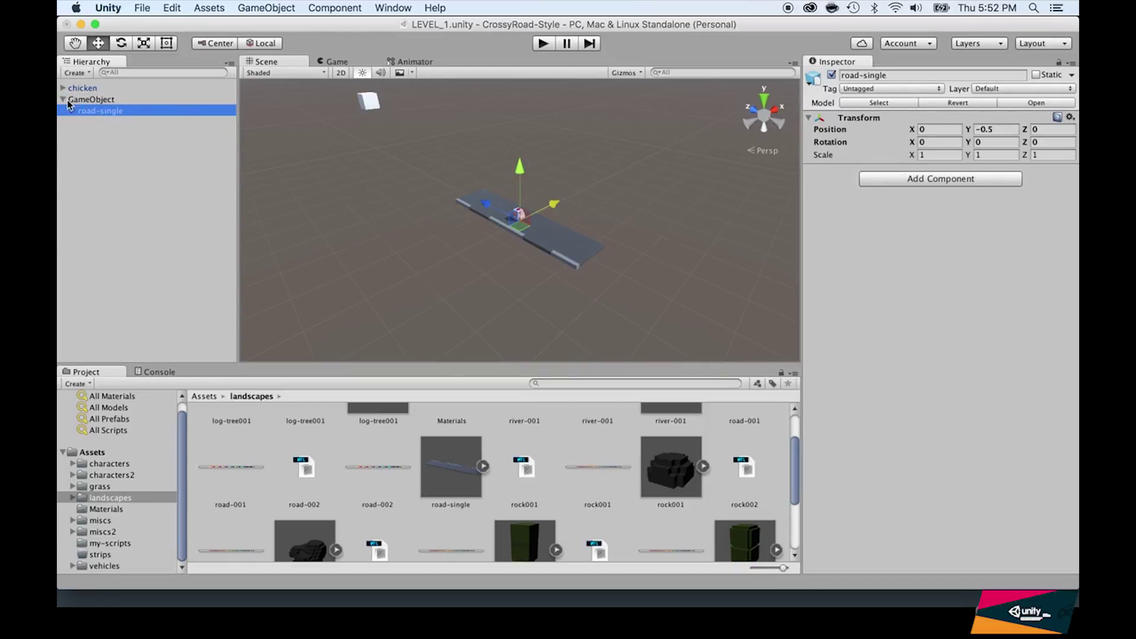
Step: Check the positions: parent GameObject at Y 0.5, road-single child offset at -0.5
click(63, 101)
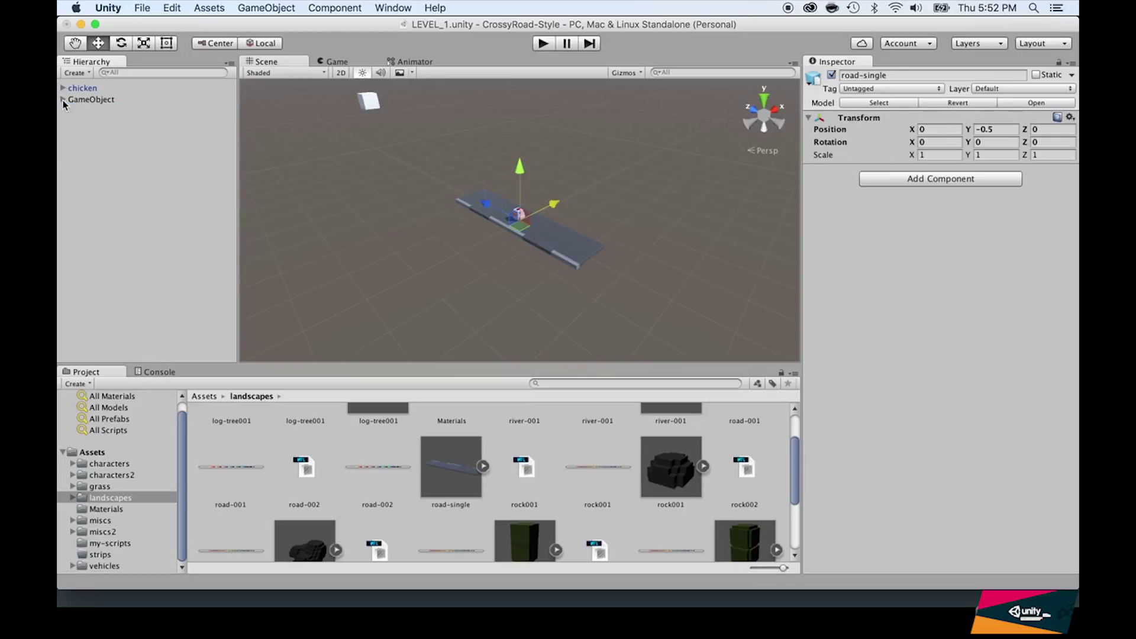
click(63, 100)
click(63, 100)
click(63, 100)
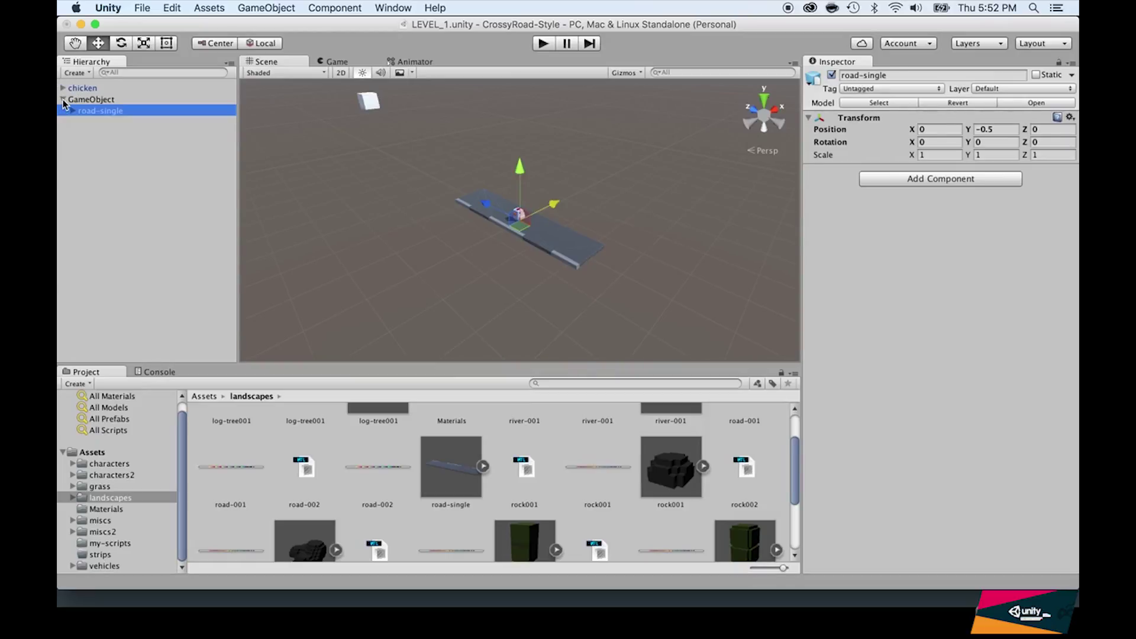
click(67, 101)
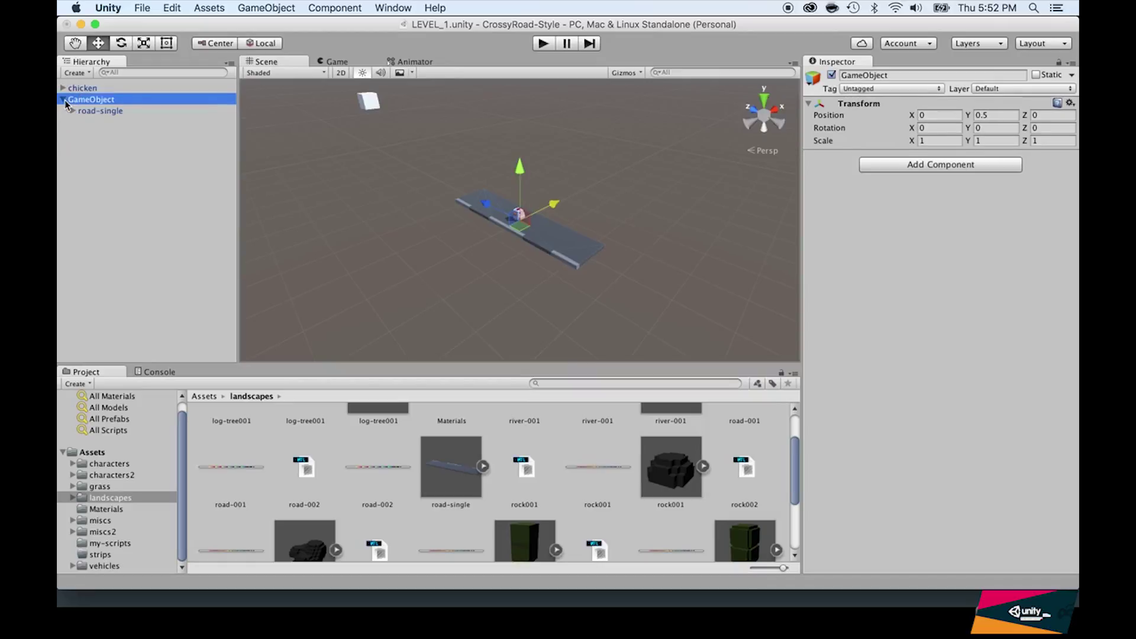
click(62, 101)
click(62, 99)
click(63, 100)
click(63, 99)
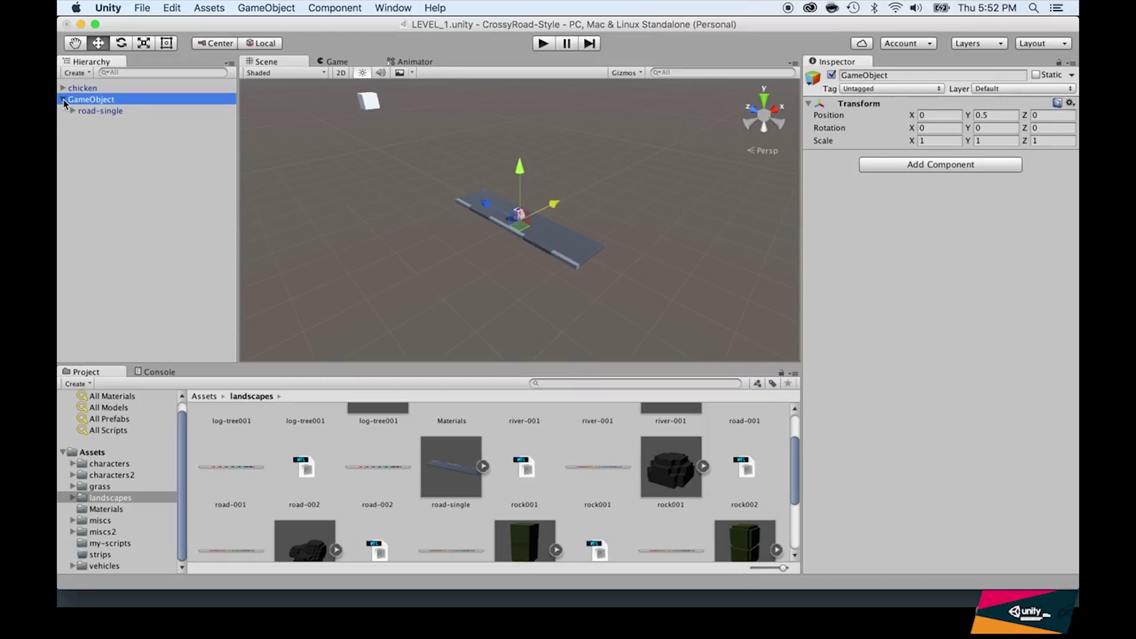
click(100, 111)
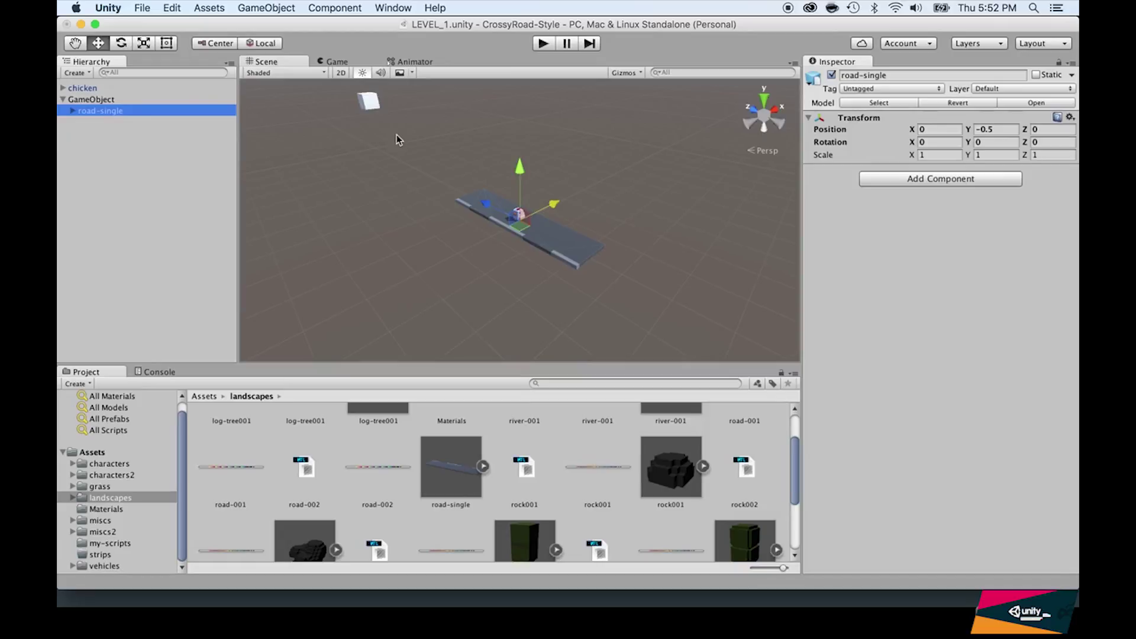
scroll(398, 187, down, 3)
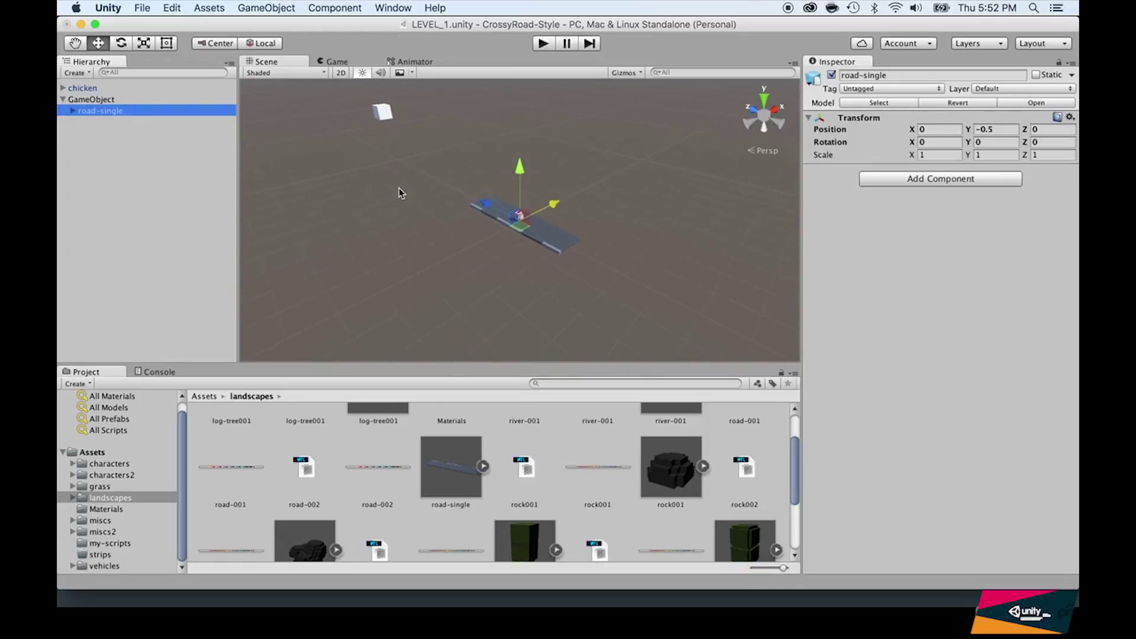
scroll(512, 226, up, 10)
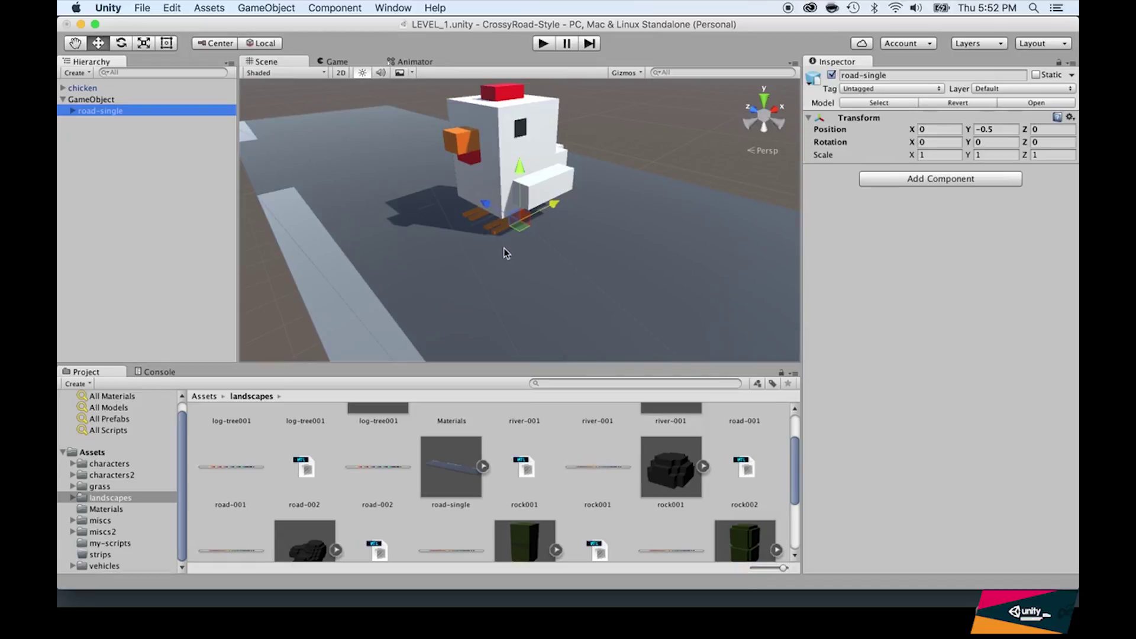
scroll(482, 237, down, 10)
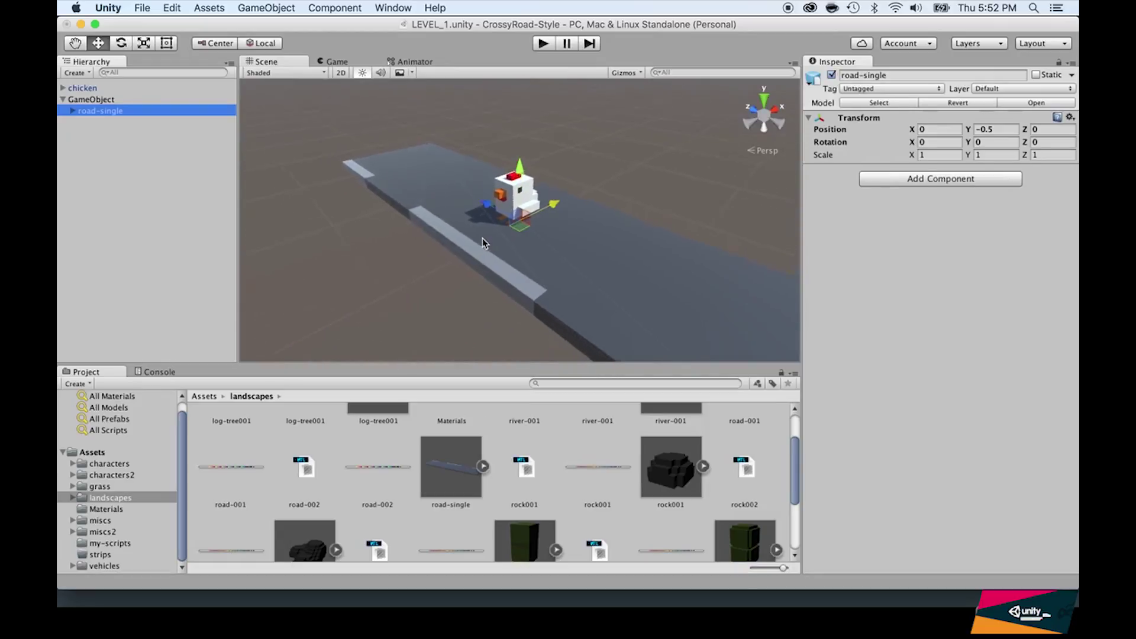
scroll(481, 238, down, 3)
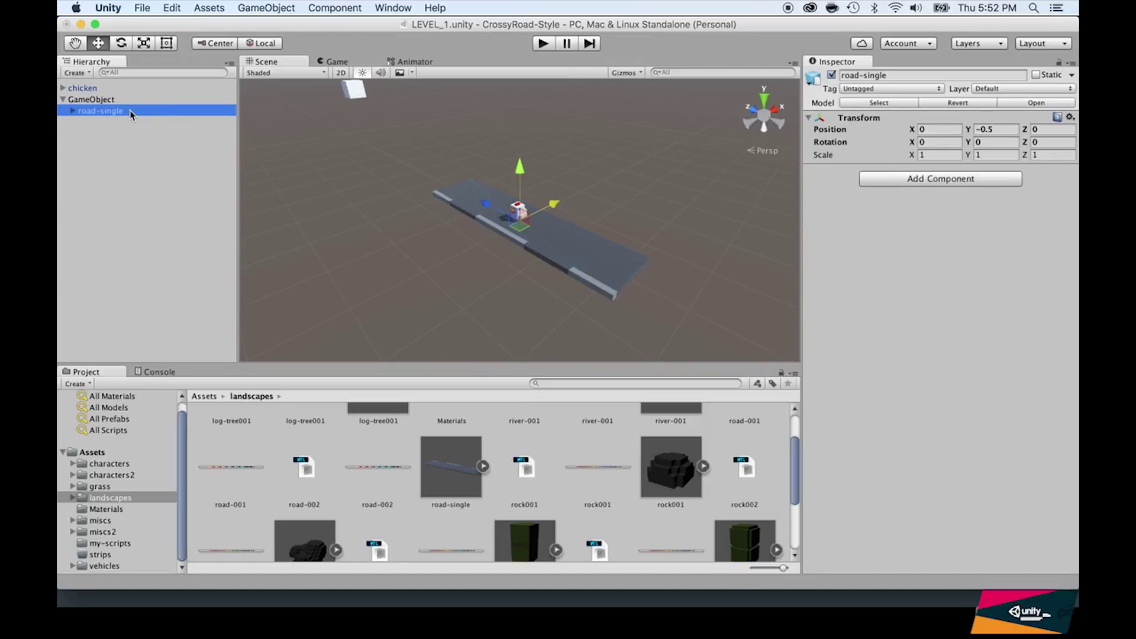
Step: Duplicate the road piece and slide the copy along Z to lengthen the road
key(super+d)
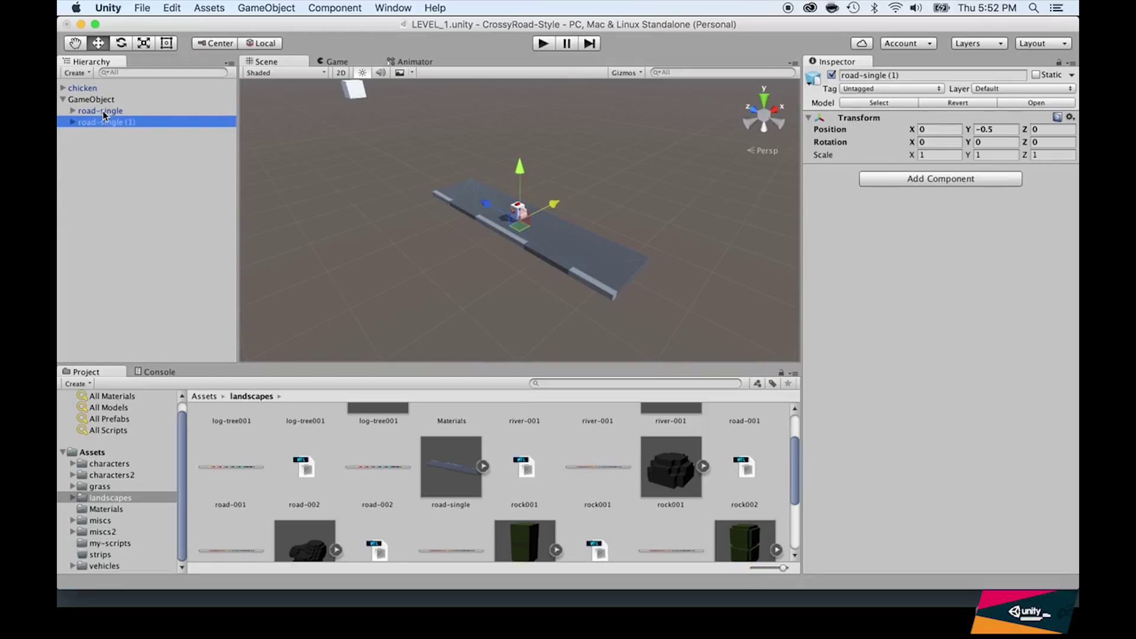
click(169, 8)
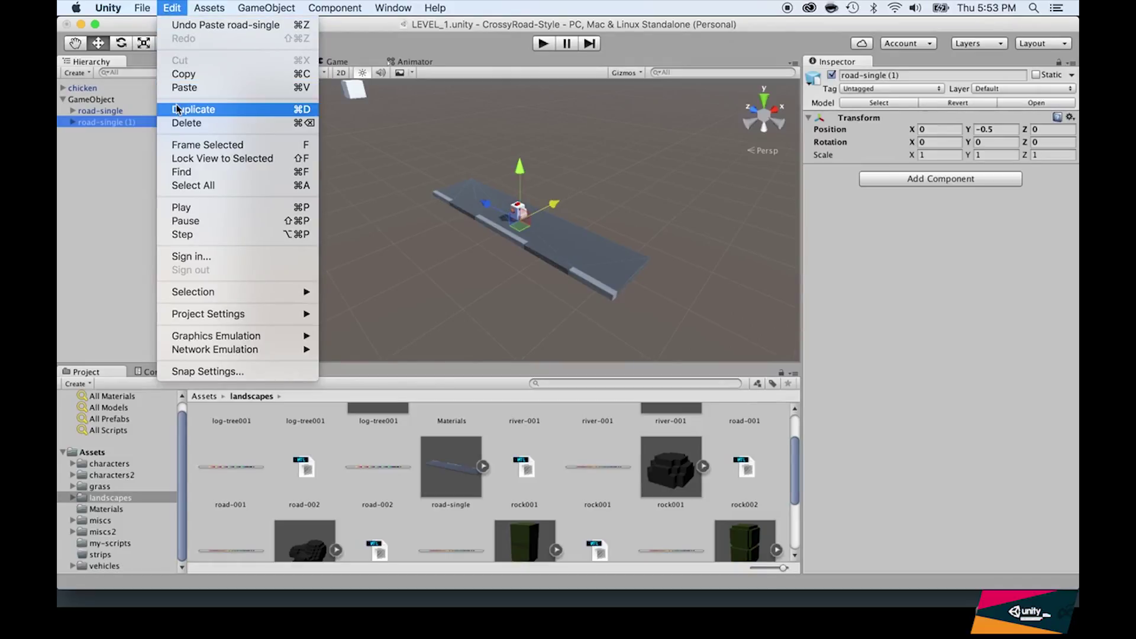
click(89, 123)
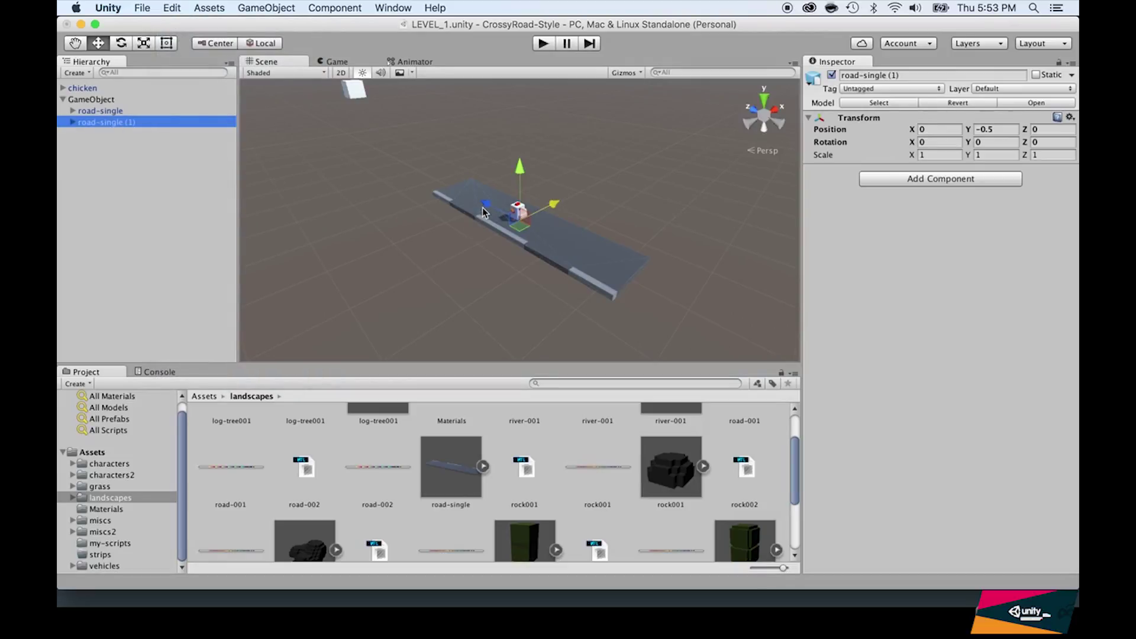
drag(484, 208, 657, 305)
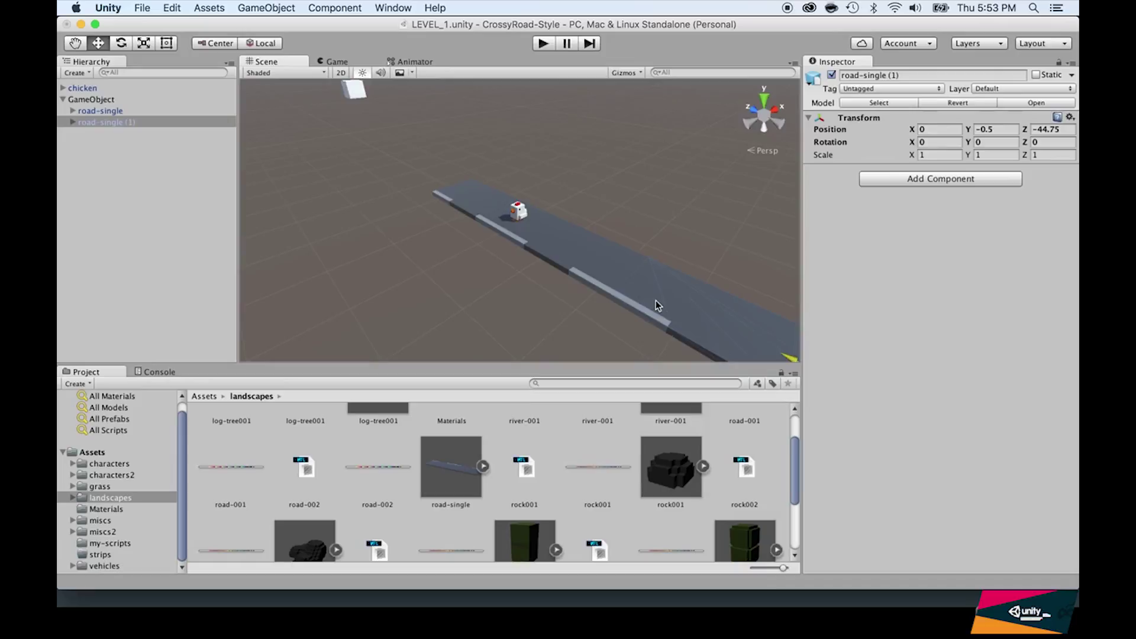
scroll(571, 252, down, 5)
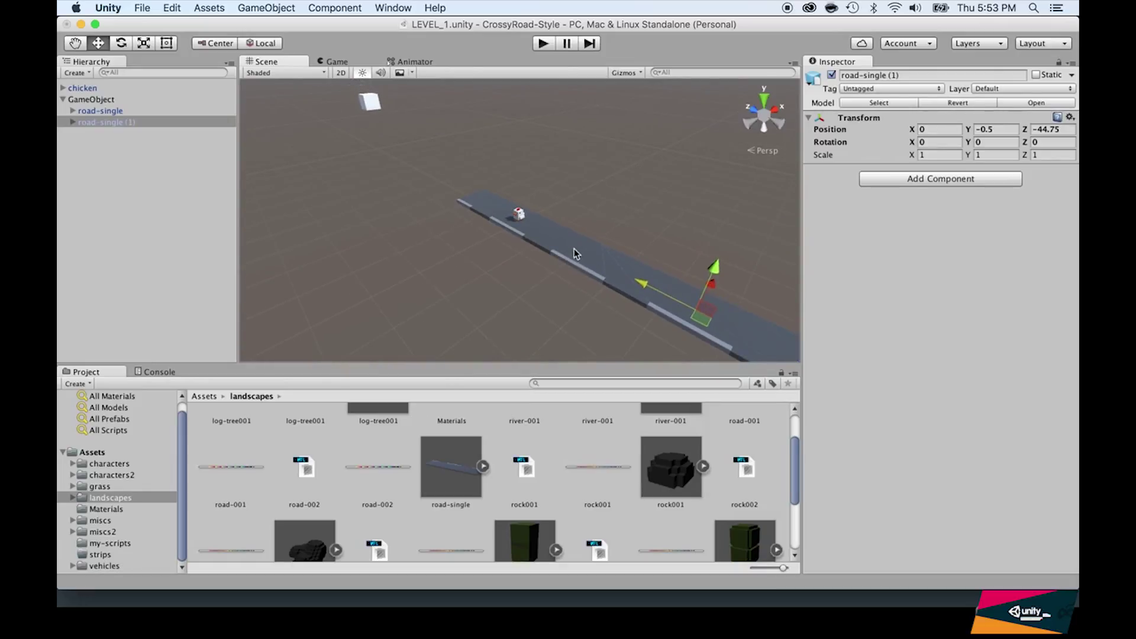
scroll(574, 248, down, 5)
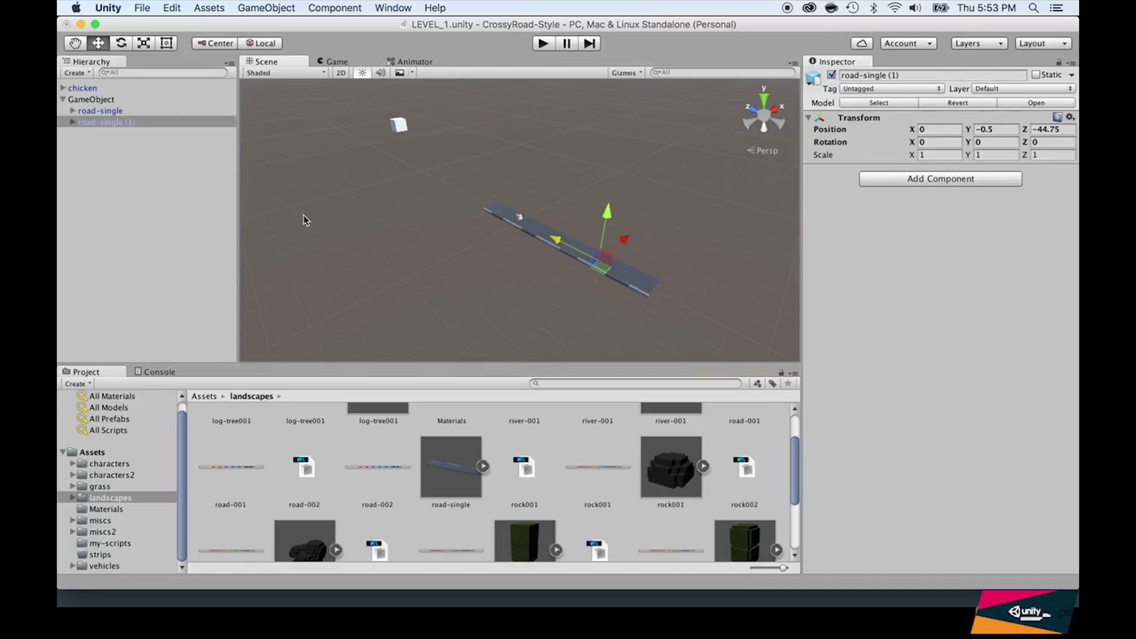
Step: Chain further road-single copies end to end along Z, the latest at Z -178.6
key(super+d)
drag(555, 239, 662, 283)
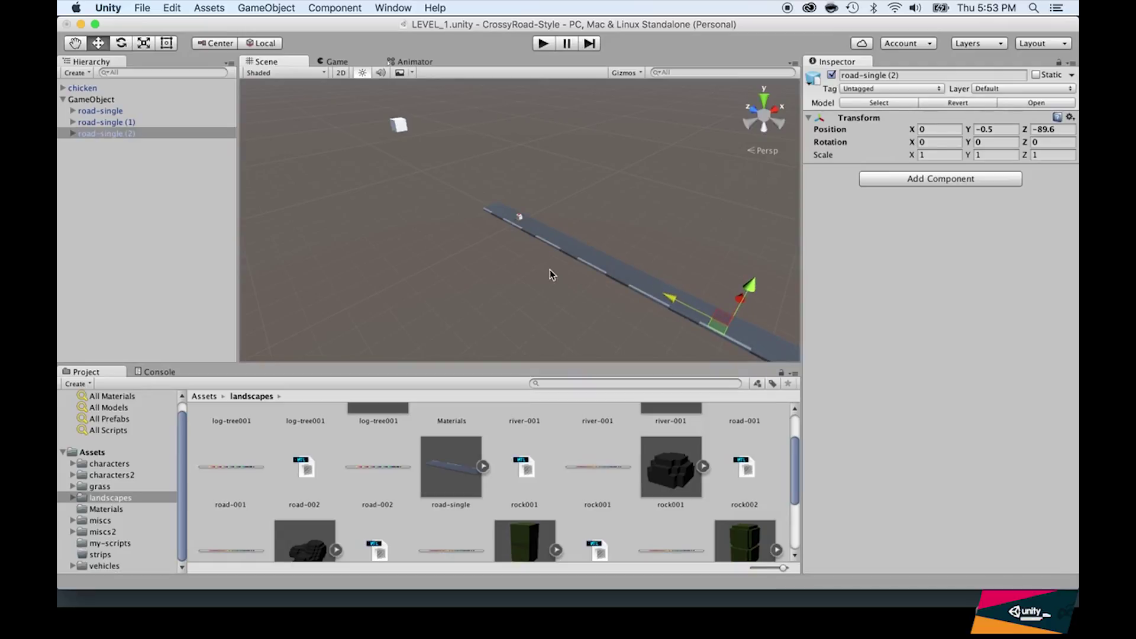
scroll(550, 274, down, 5)
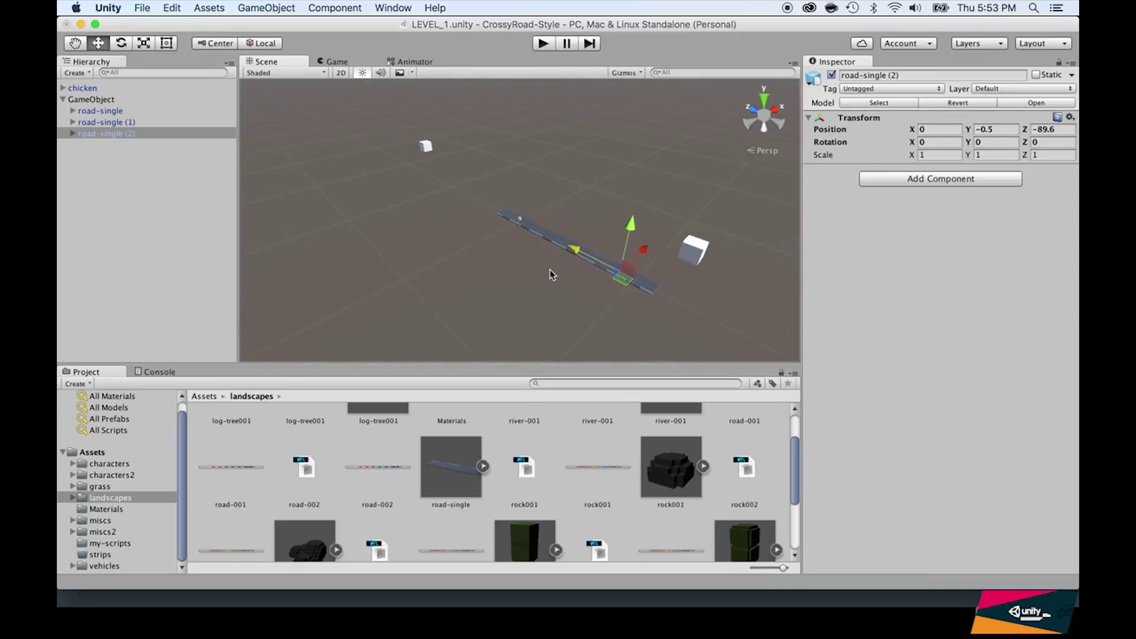
key(super+d)
drag(575, 249, 751, 321)
key(super+d)
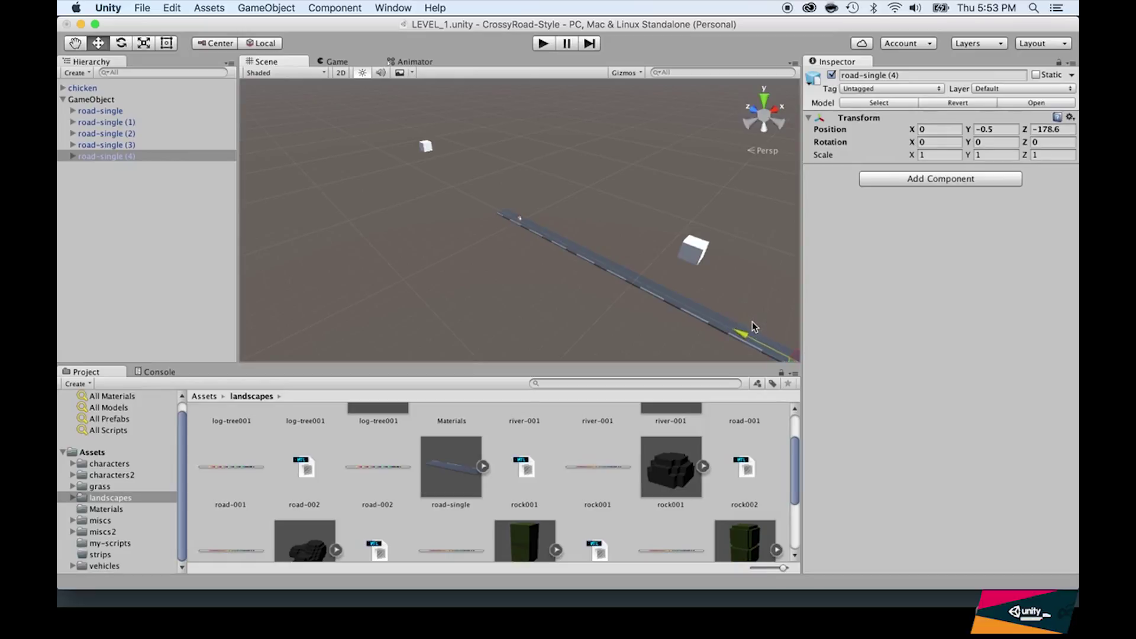
Step: Move all five road-single pieces together under the chicken and check it in the Game view
shift+click(81, 113)
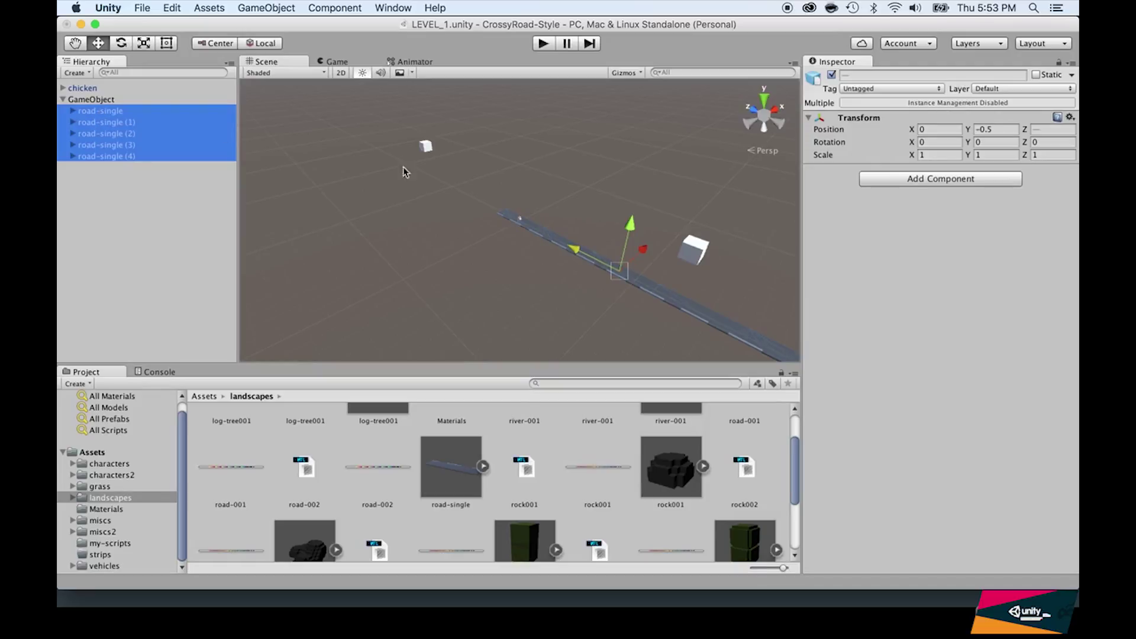
drag(571, 246, 431, 170)
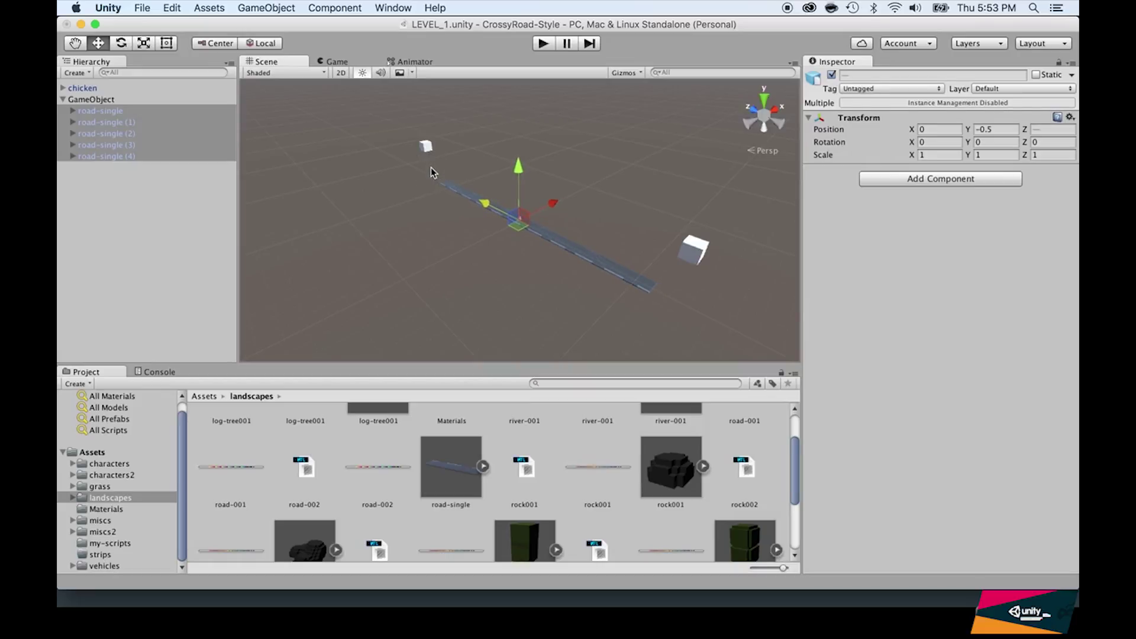
scroll(430, 168, up, 5)
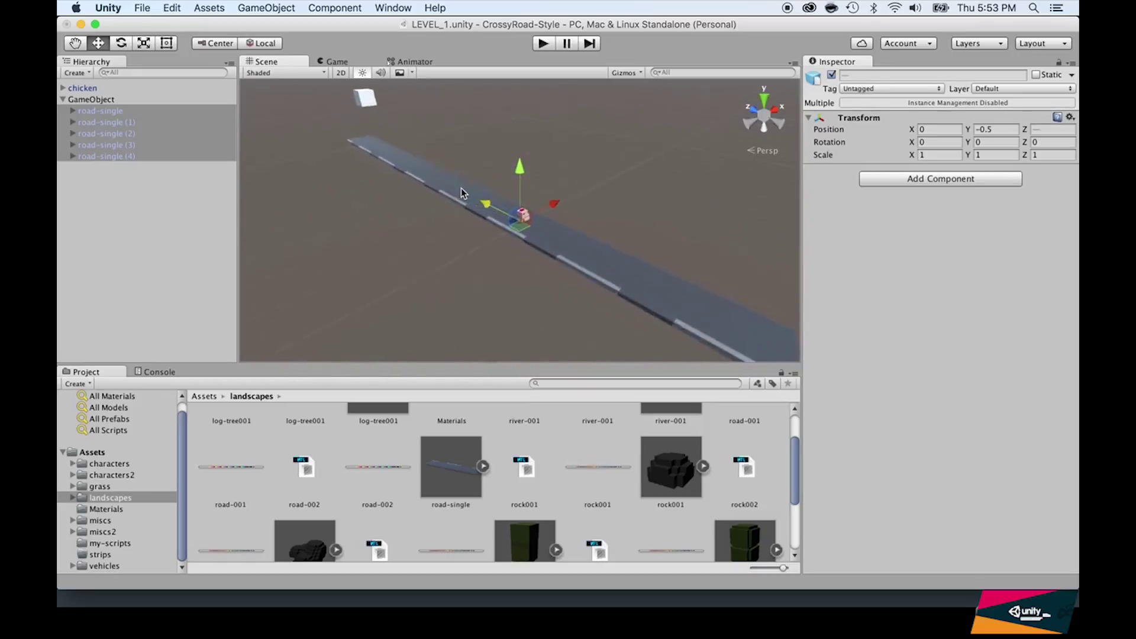
scroll(460, 187, up, 10)
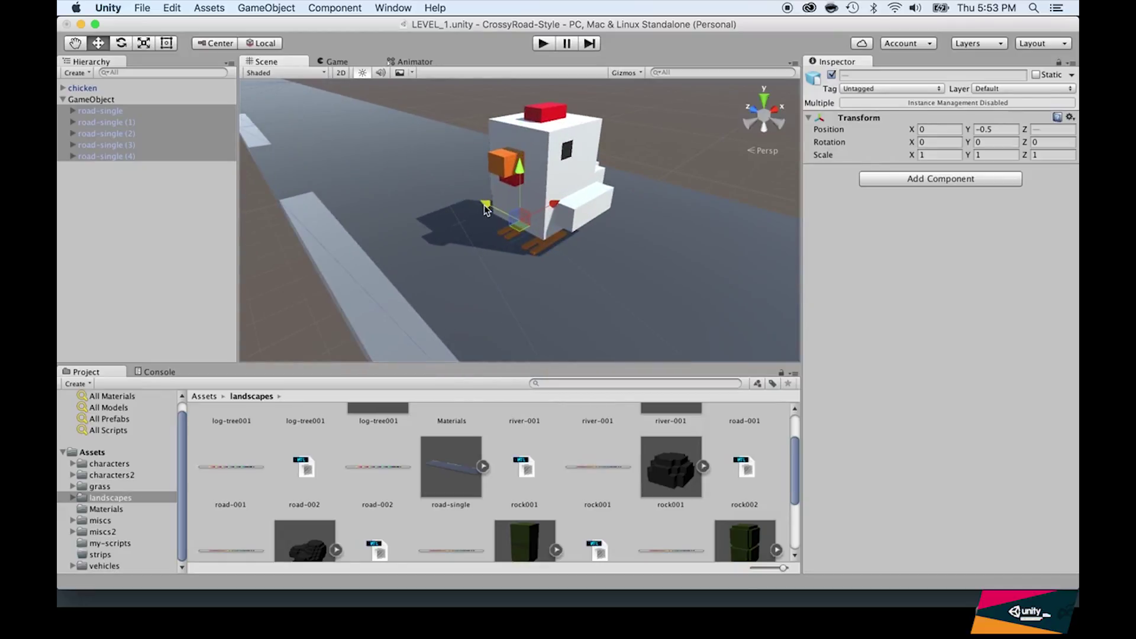
drag(485, 208, 500, 214)
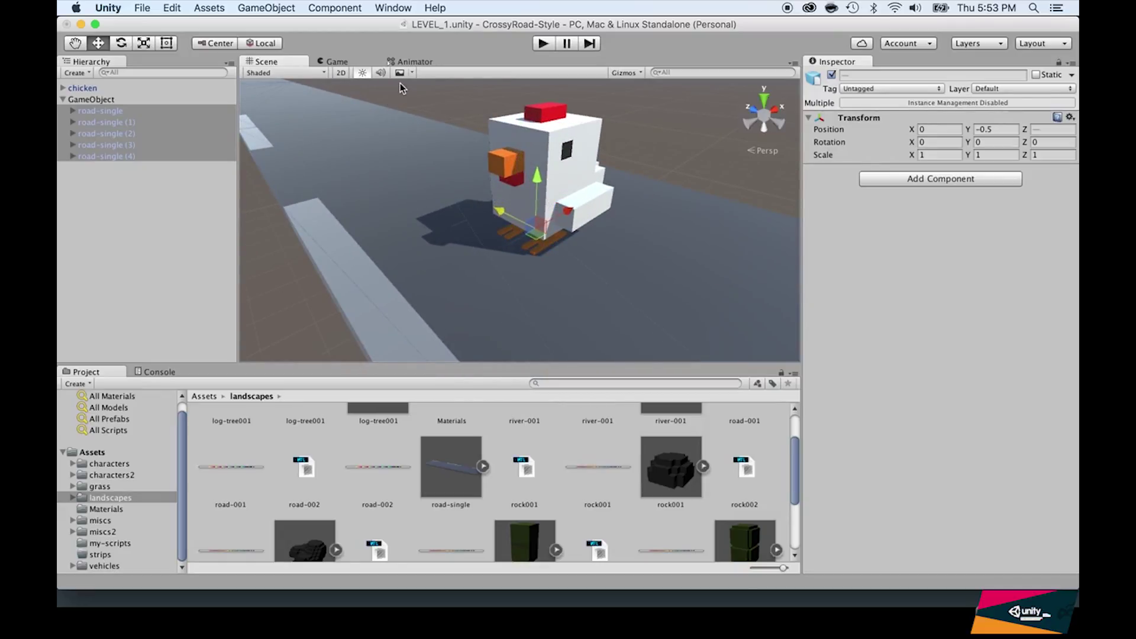
click(346, 60)
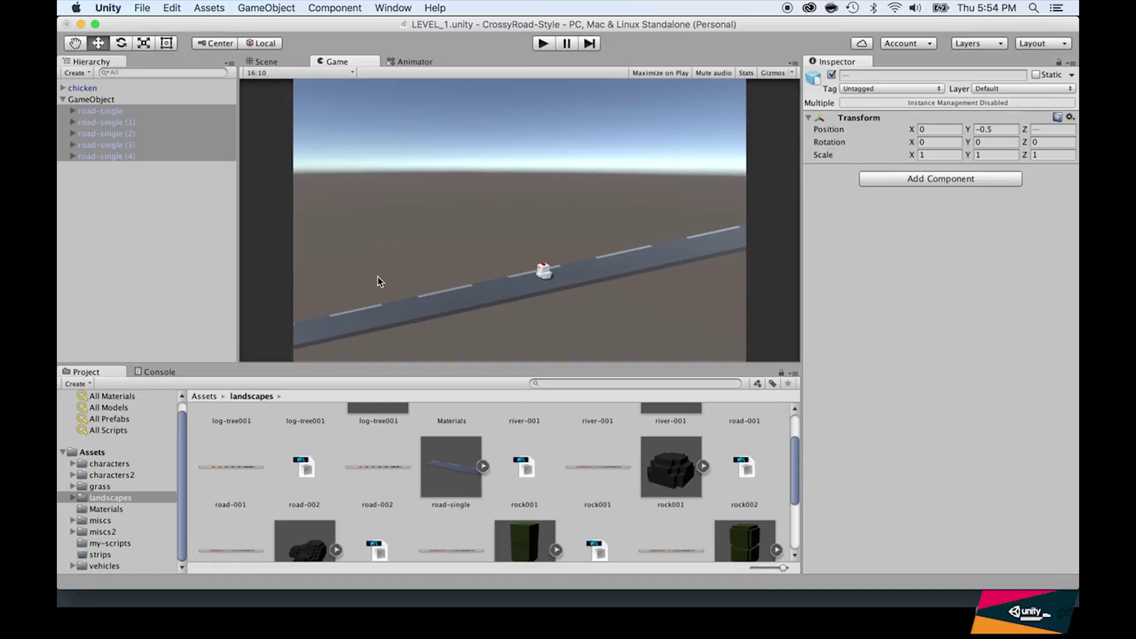
Step: Rename the parent GameObject to 'strip-road' and collapse its five road pieces
click(93, 100)
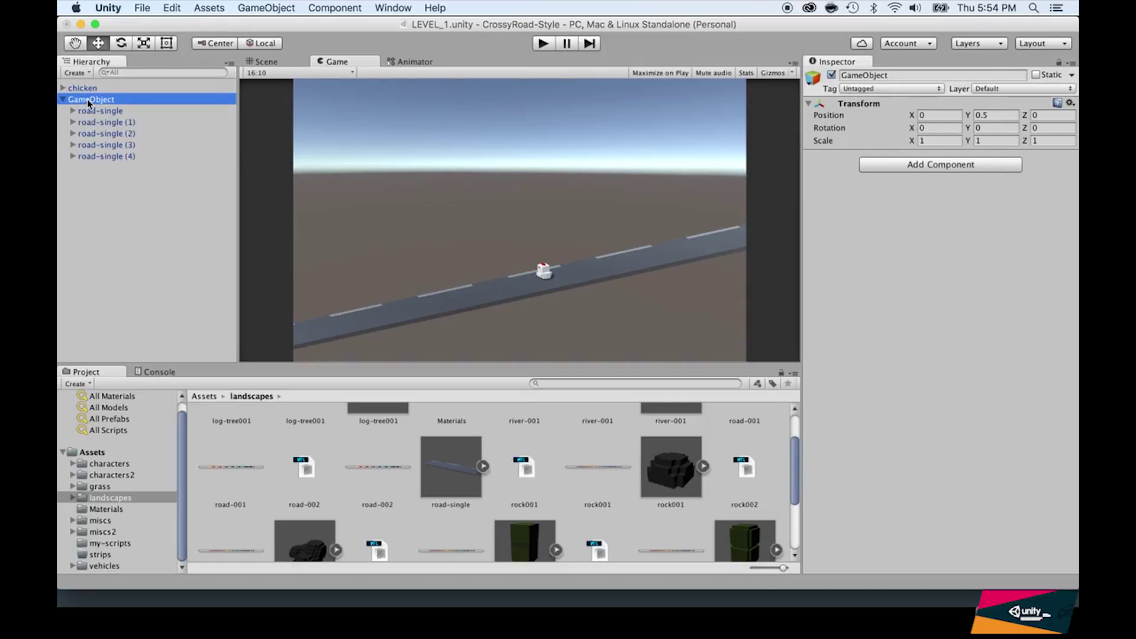
click(88, 100)
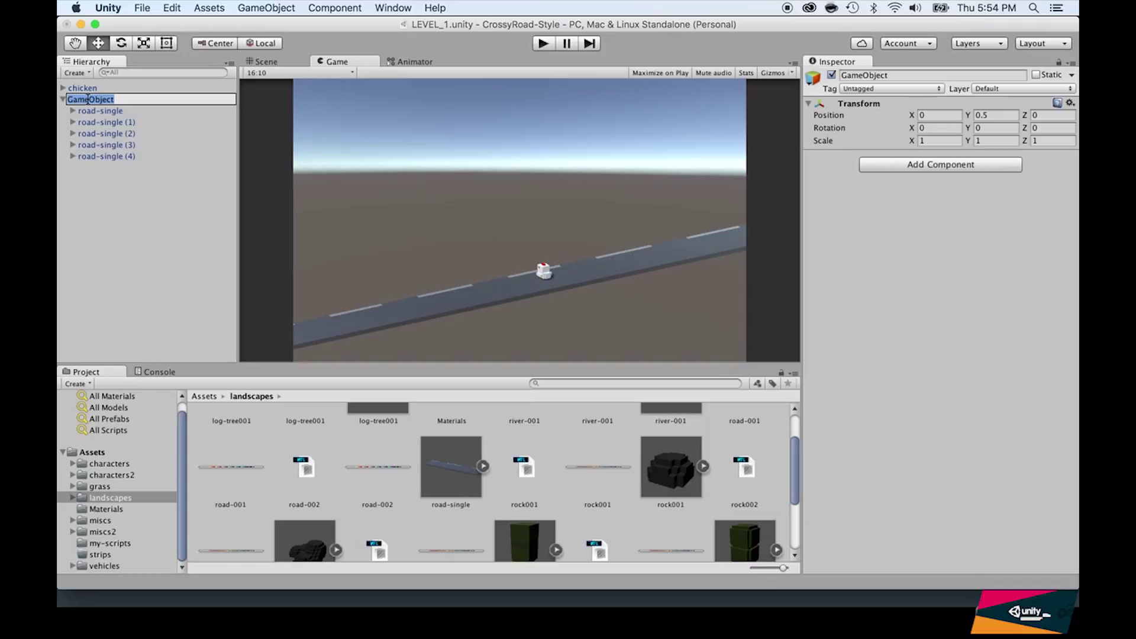
text(strip-road)
key(Return)
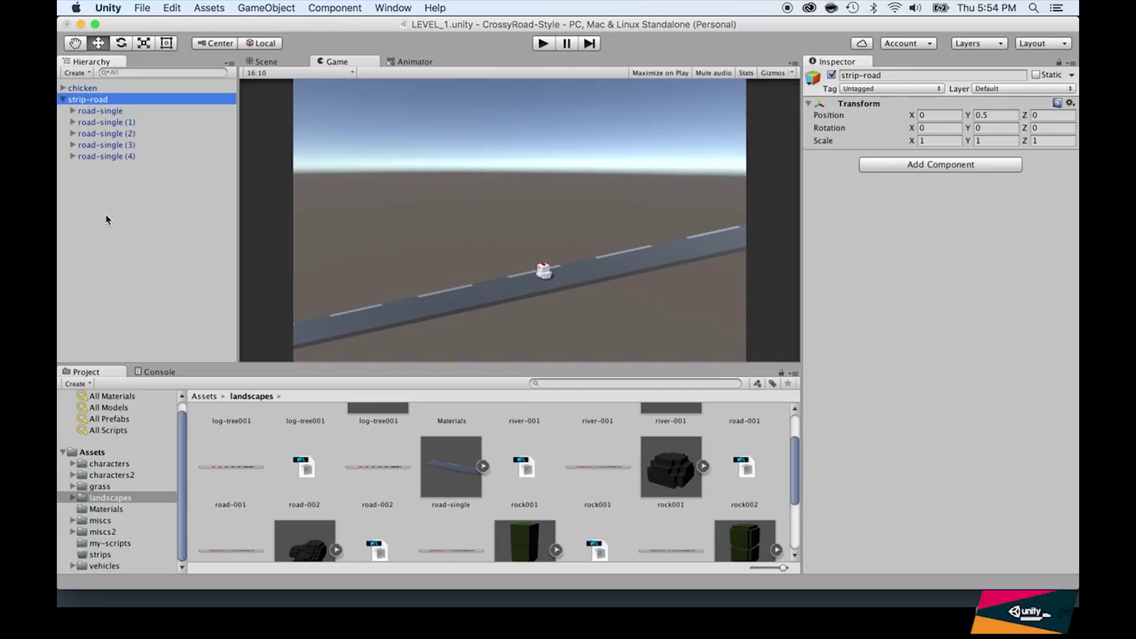
click(64, 101)
click(64, 100)
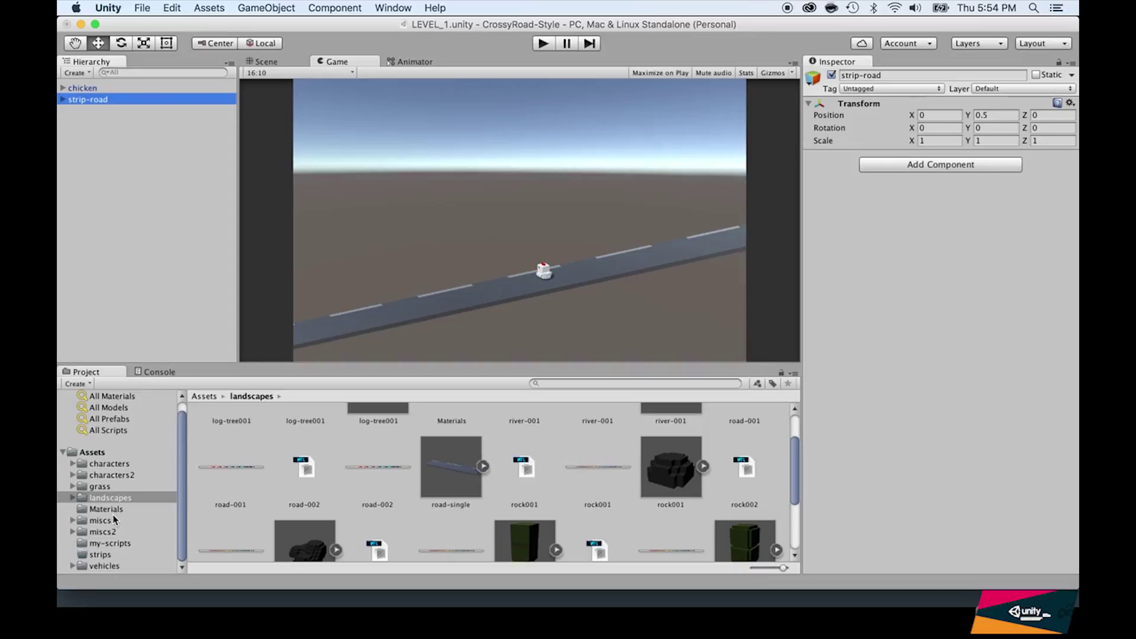
Step: Create a new prefab named 'strip-road' in the strips folder
click(100, 556)
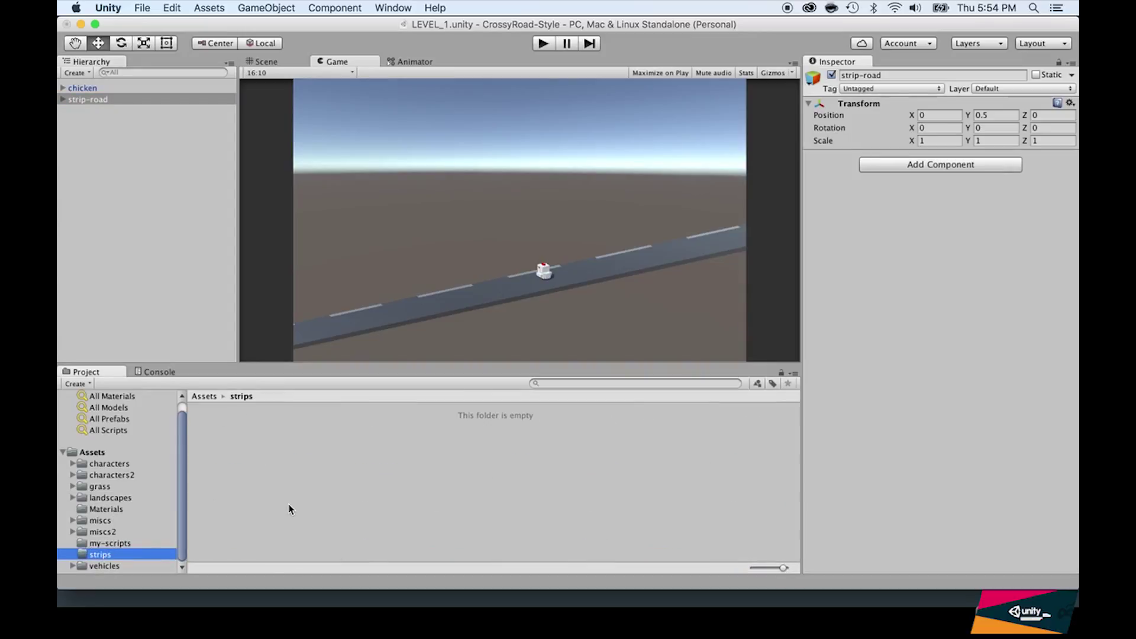
right_click(276, 480)
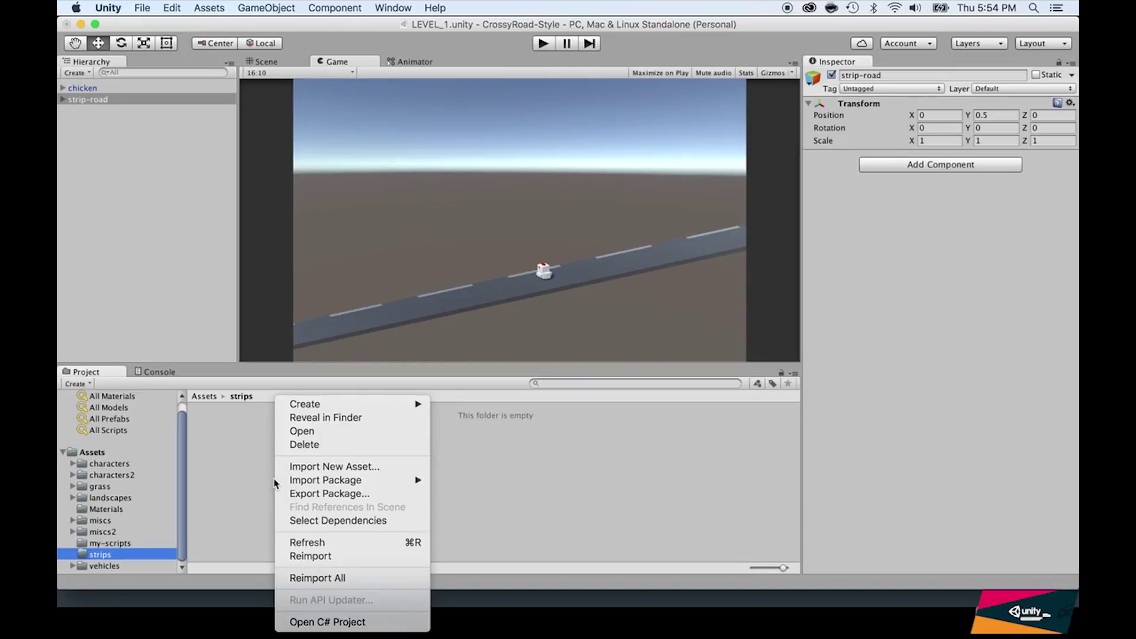
mouse_move(299, 406)
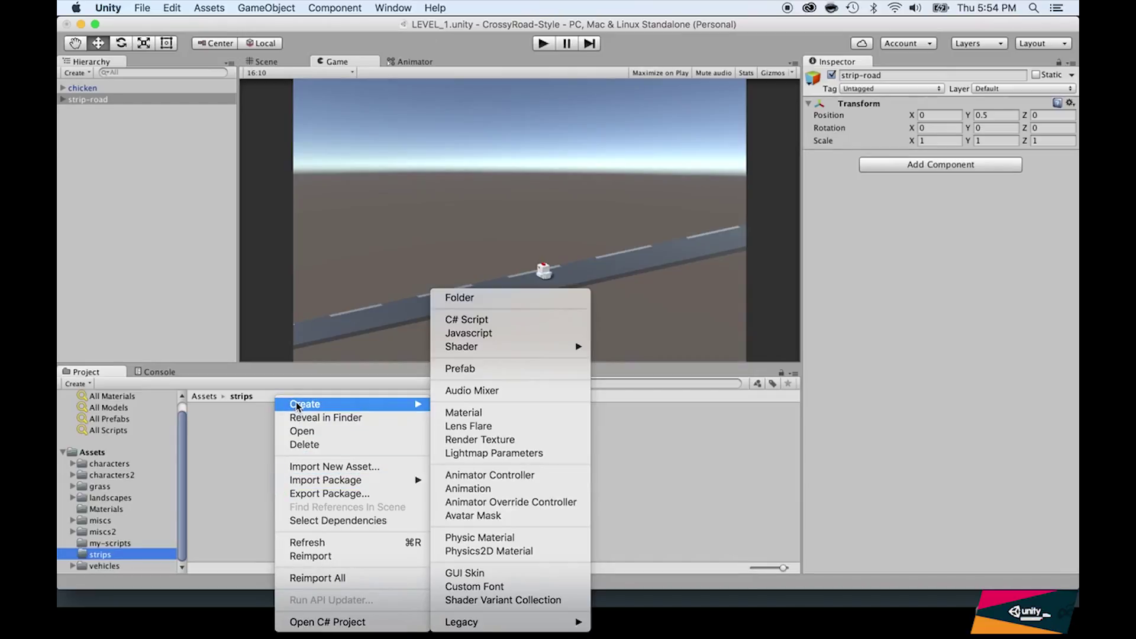
click(446, 373)
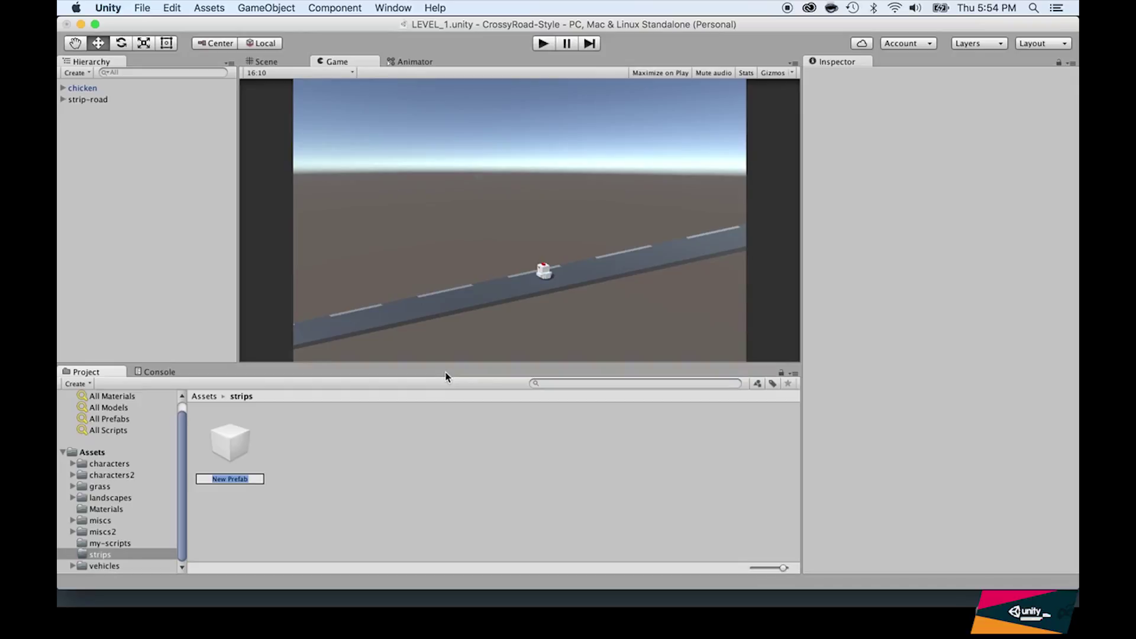
text(strip-road)
key(Return)
Step: Store the strip-road group in the prefab and place a second instance in the scene
drag(71, 101, 224, 452)
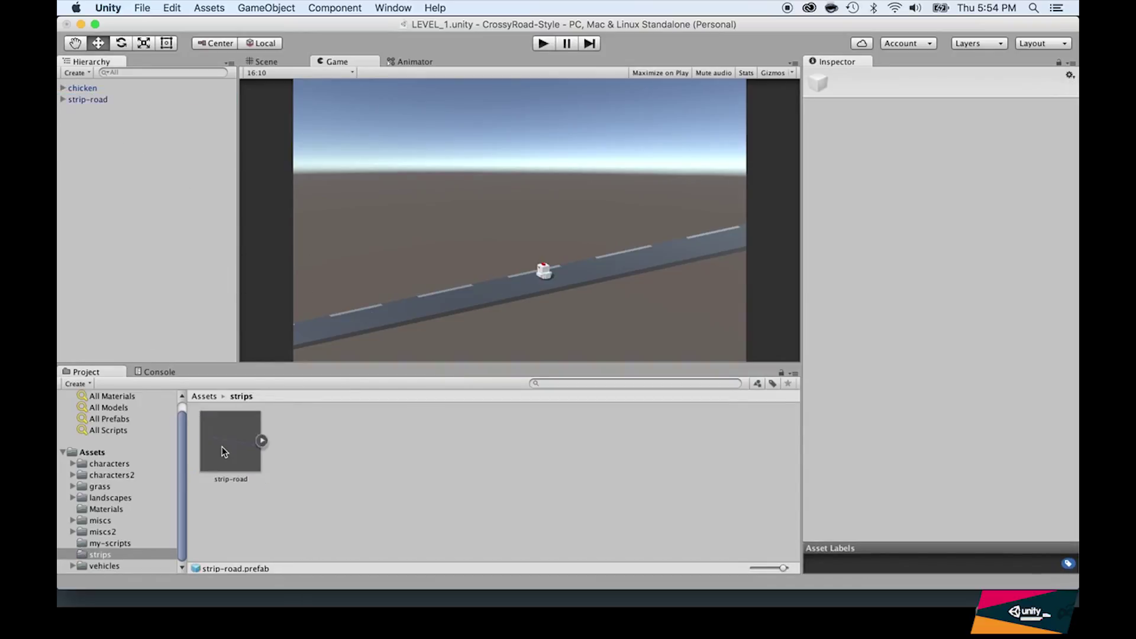
click(228, 451)
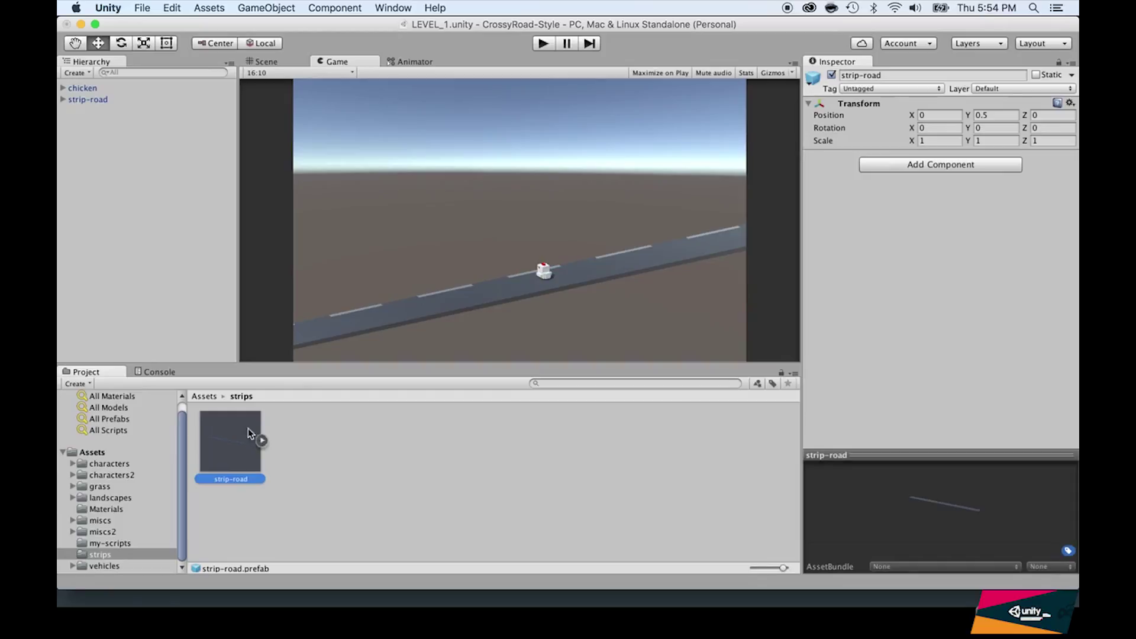
drag(229, 434, 117, 215)
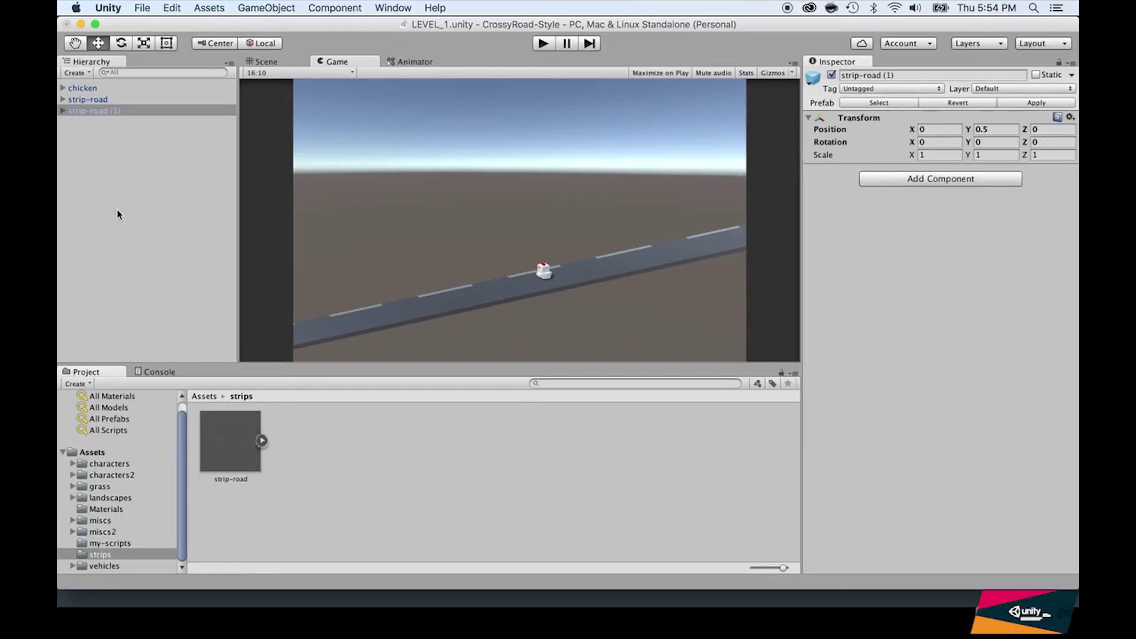
Step: Rename the two road strips to 'strip-road 1' and 'strip-road 2'
click(116, 112)
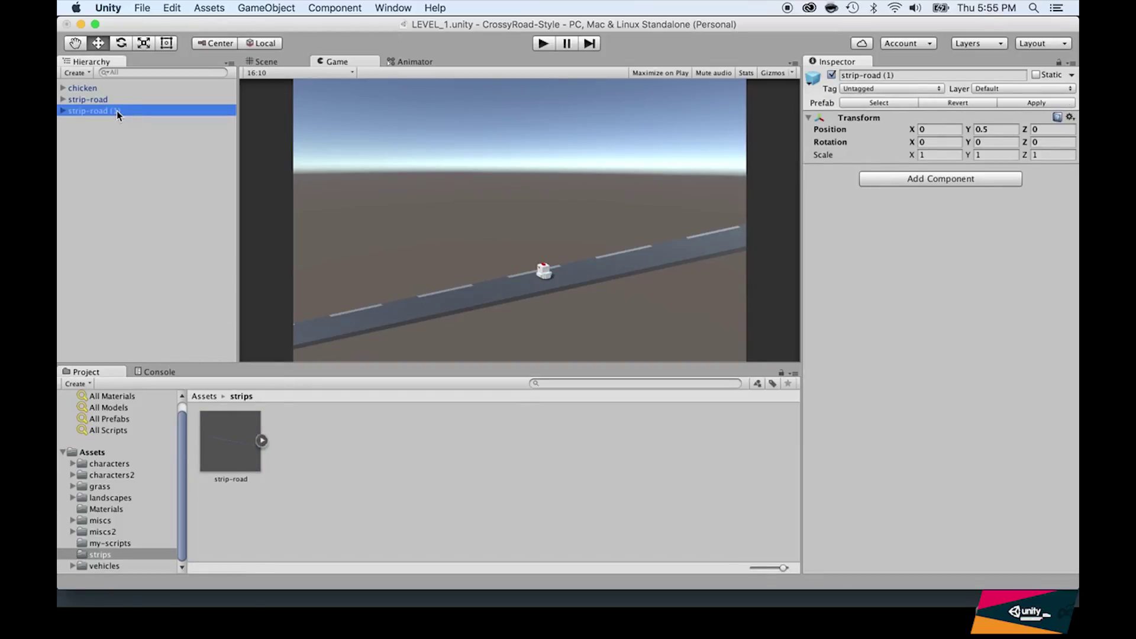
click(111, 98)
click(112, 99)
click(107, 99)
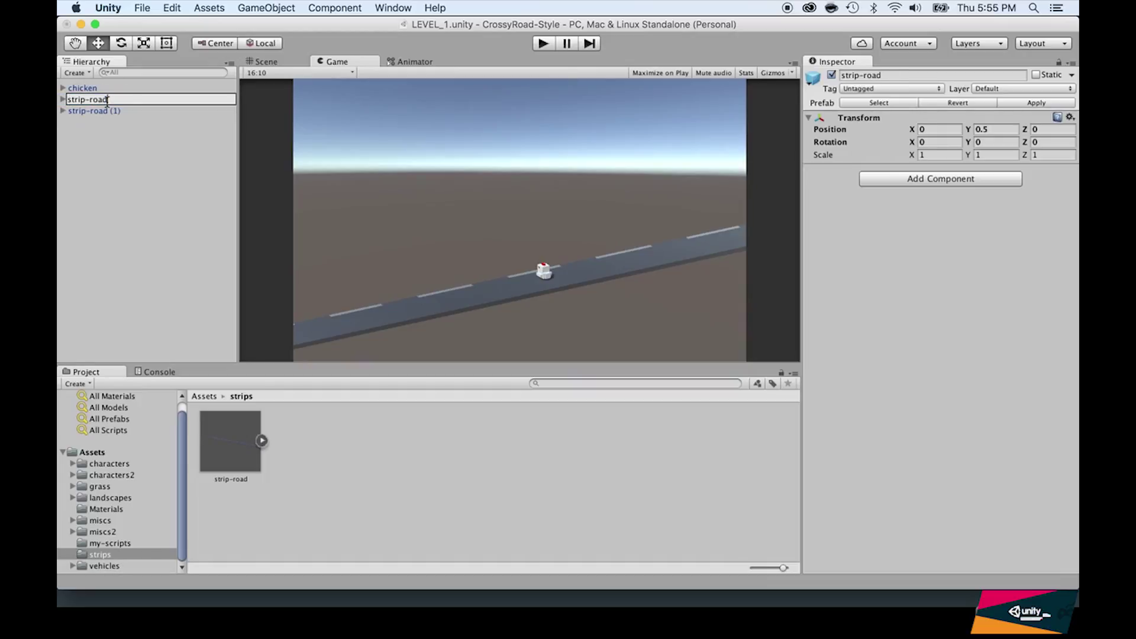
text(1)
key(Return)
click(103, 108)
click(103, 109)
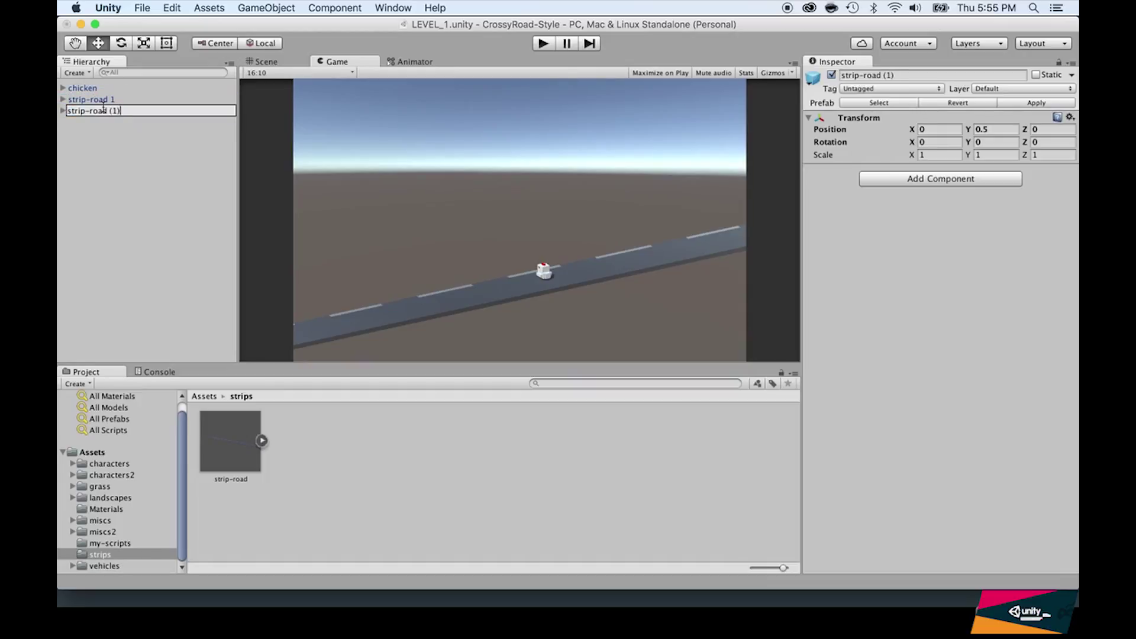
key(BackSpace)
key(BackSpace)
text(2)
key(Return)
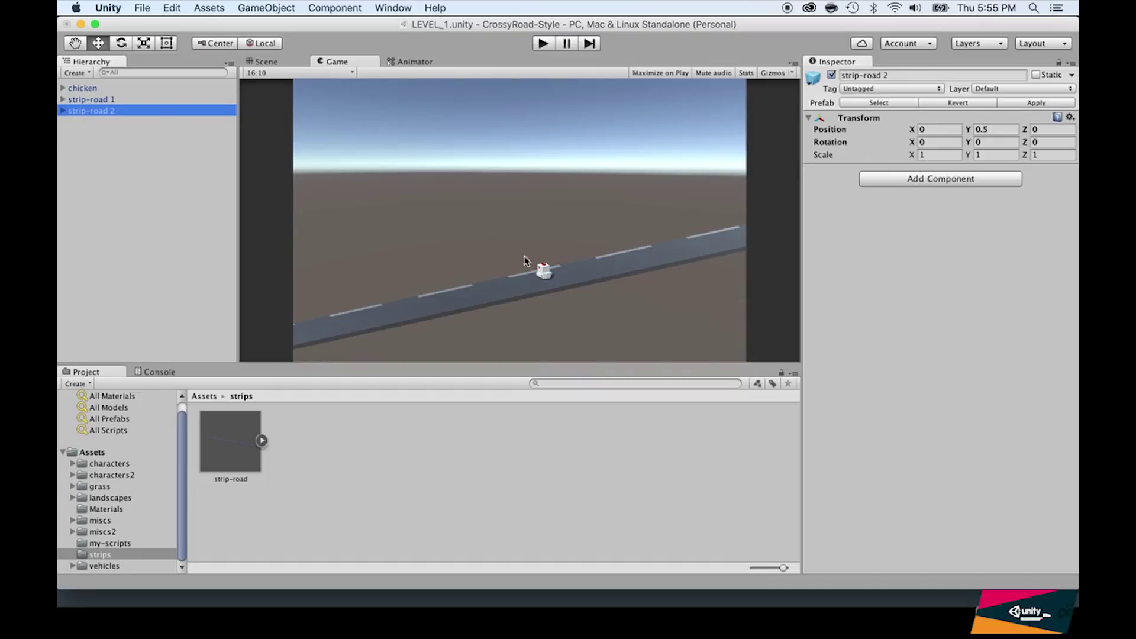
Step: Slide strip-road 2 along X to -10.97 beside strip-road 1 in the Scene view
click(267, 62)
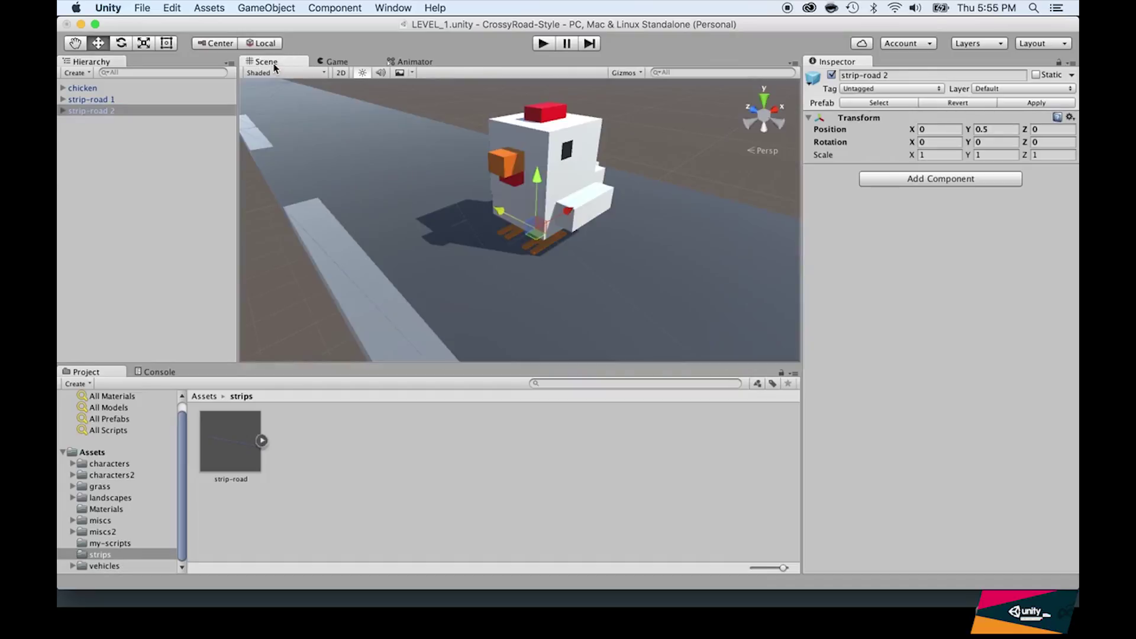
scroll(477, 219, down, 3)
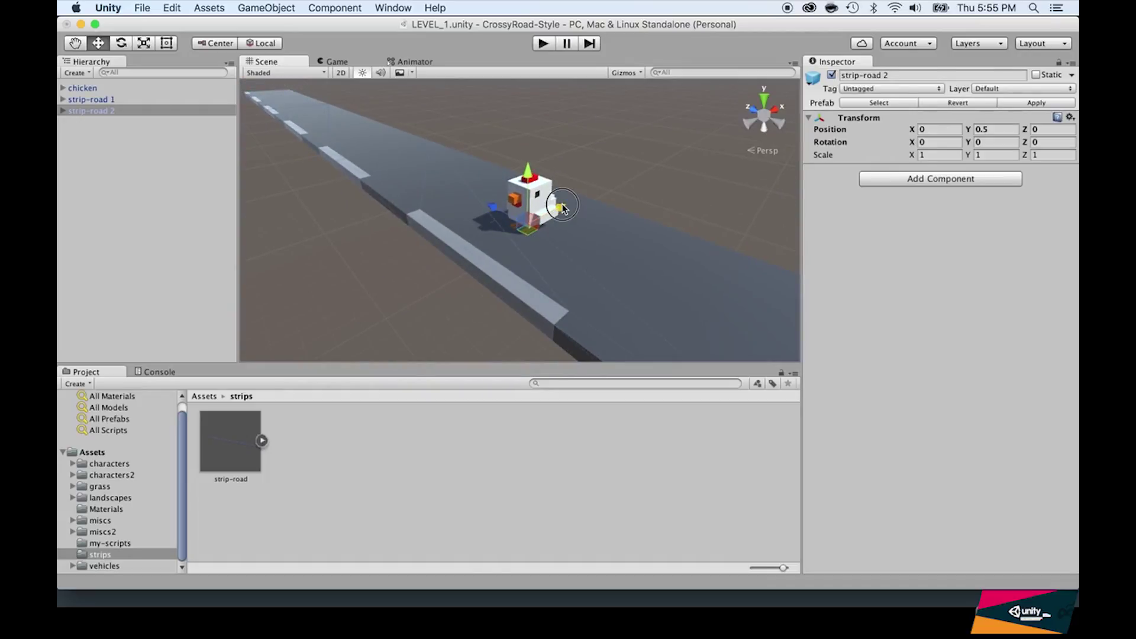
drag(561, 207, 444, 261)
scroll(407, 258, down, 3)
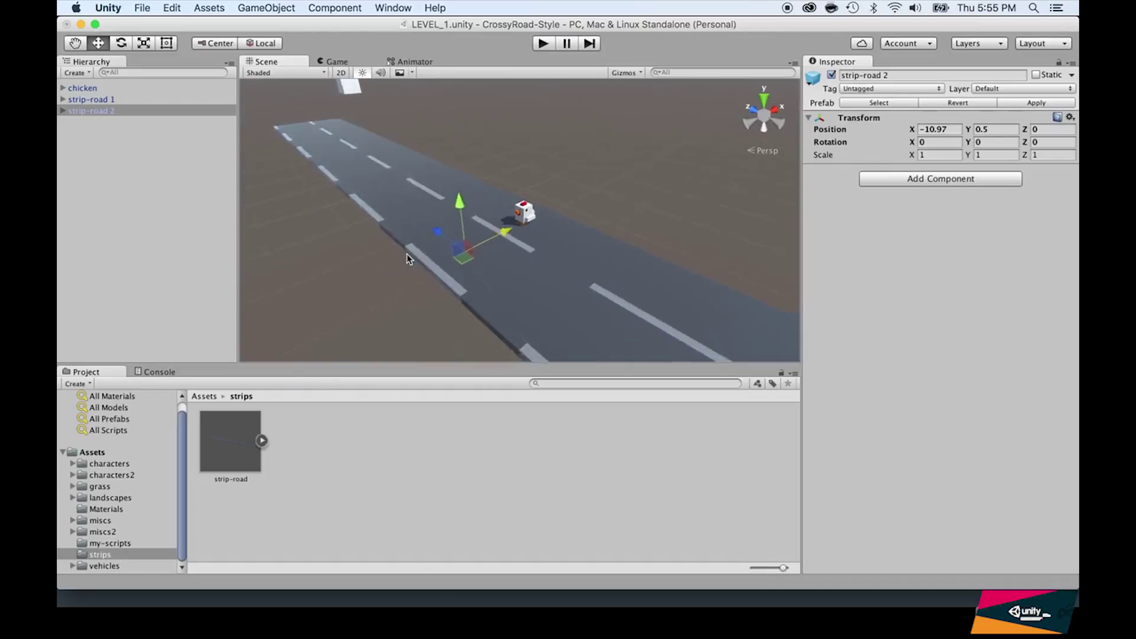
scroll(407, 258, down, 2)
scroll(407, 259, down, 4)
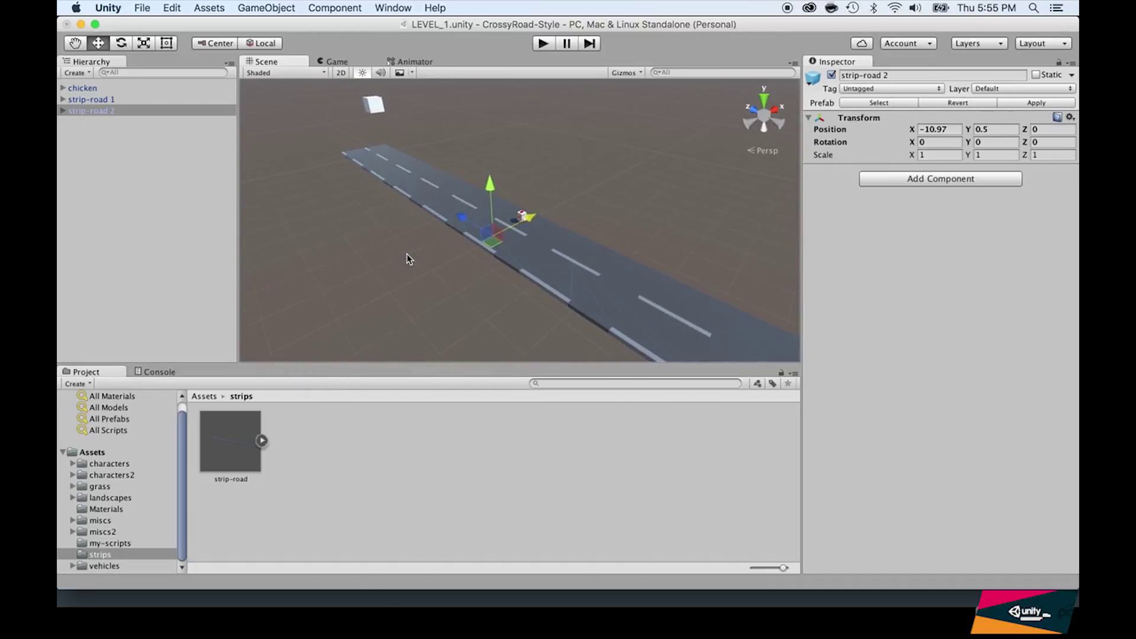